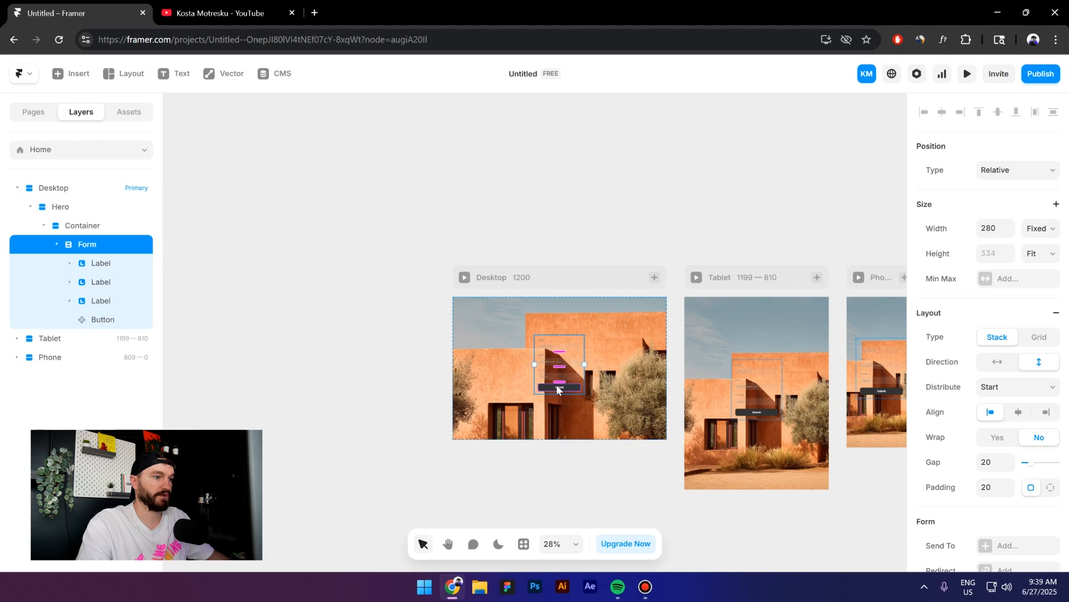
scroll(557, 388, "up", 6, "ctrl")
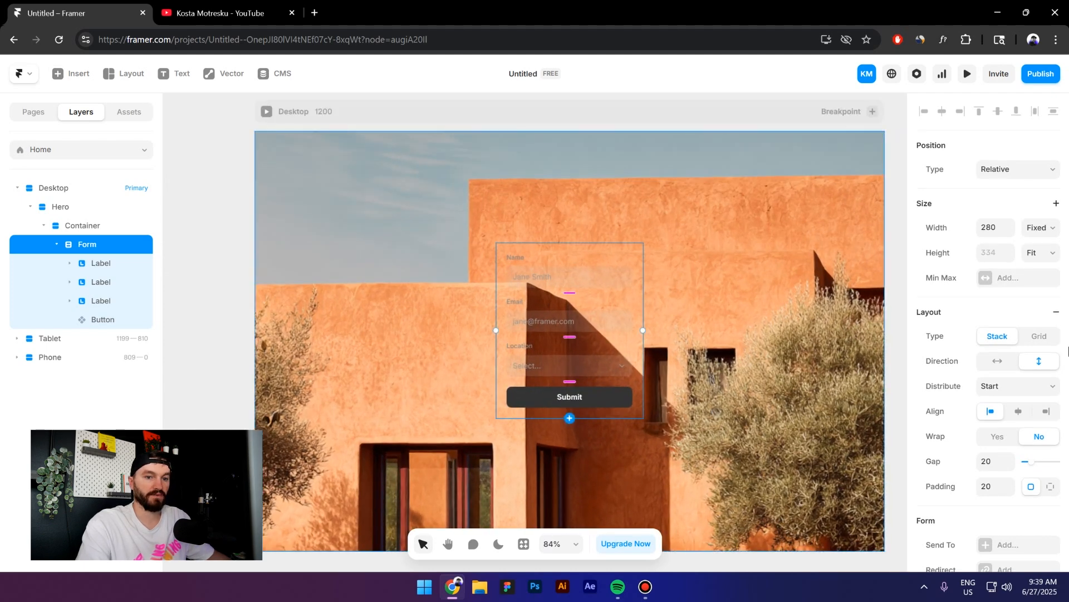
scroll(992, 345, "down", 8)
left_click(997, 330)
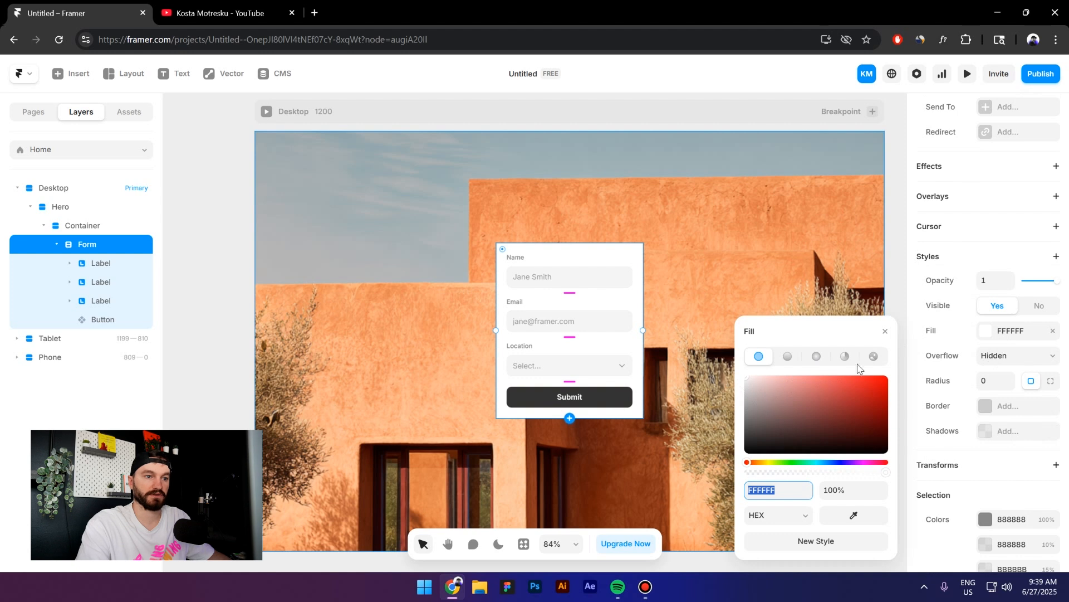
left_click(885, 331)
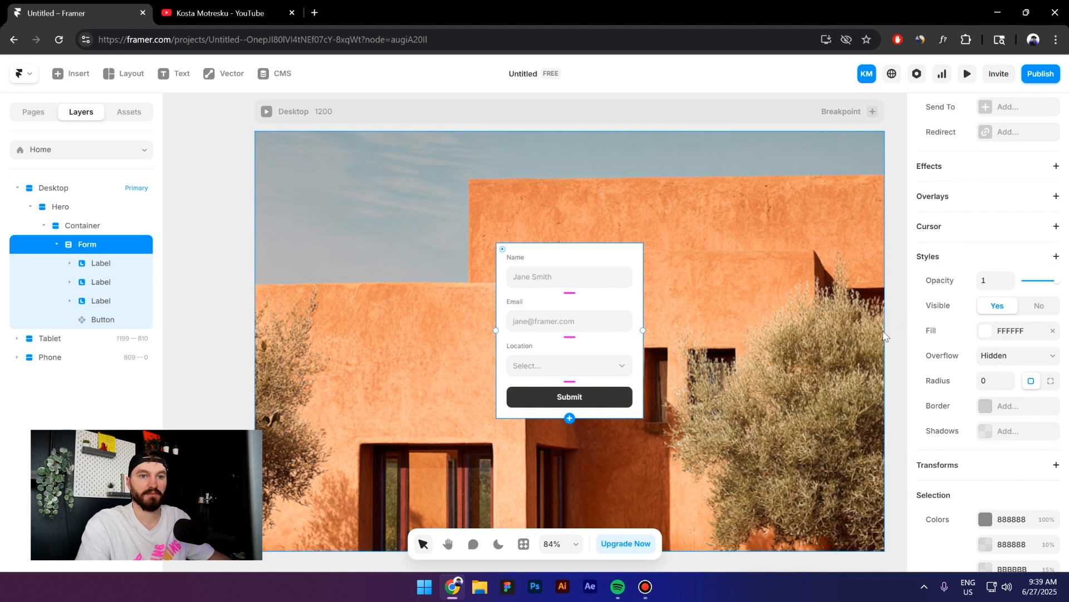
left_click(1053, 331)
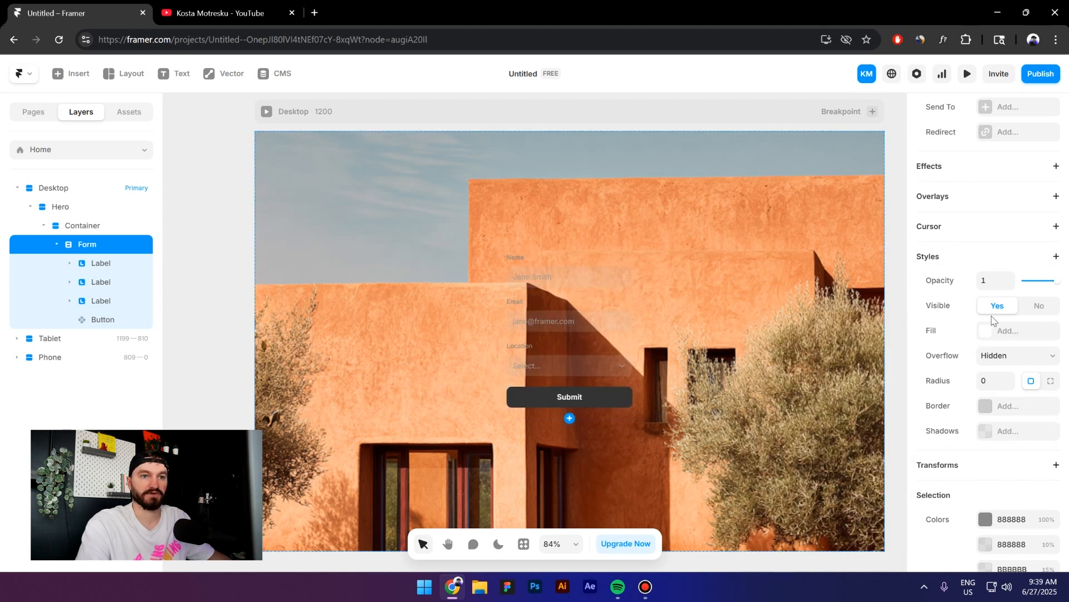
Add a background blur filter to the form and set its value to 16
left_click(945, 259)
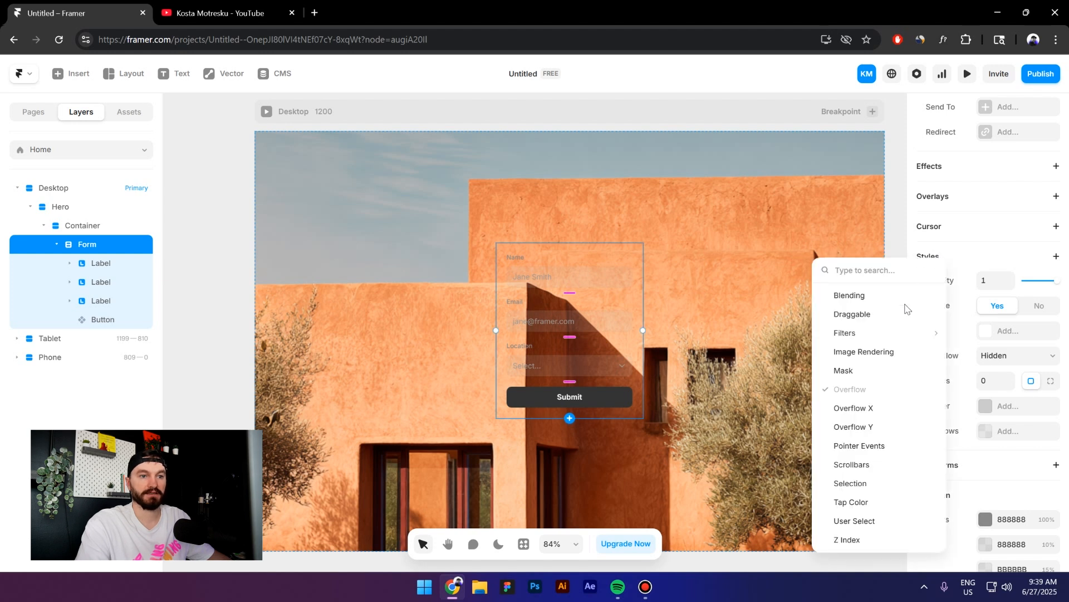
mouse_move(901, 329)
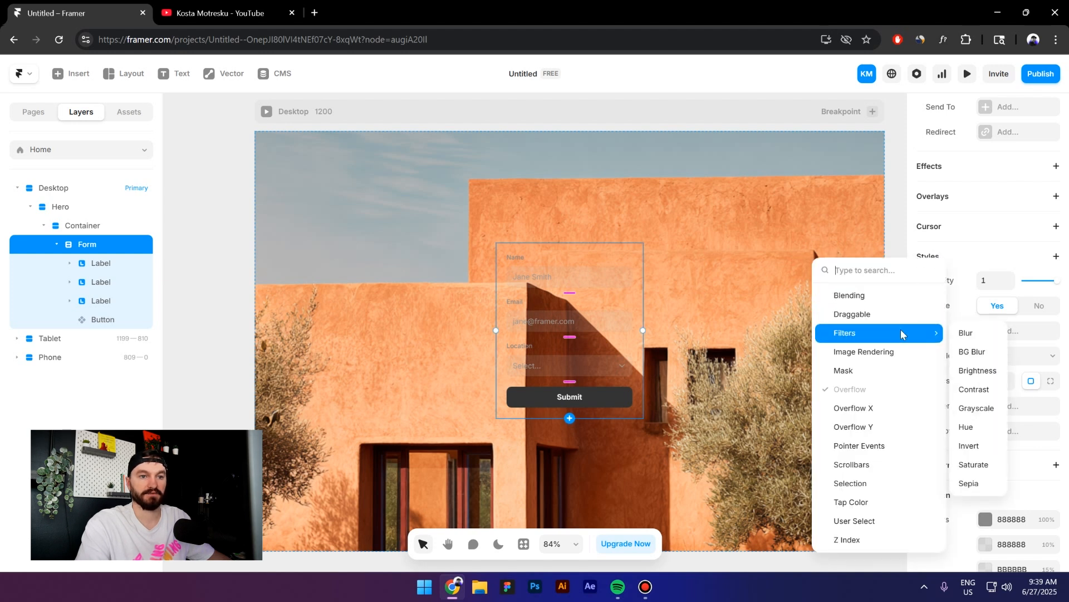
left_click(979, 352)
scroll(994, 440, "down", 1)
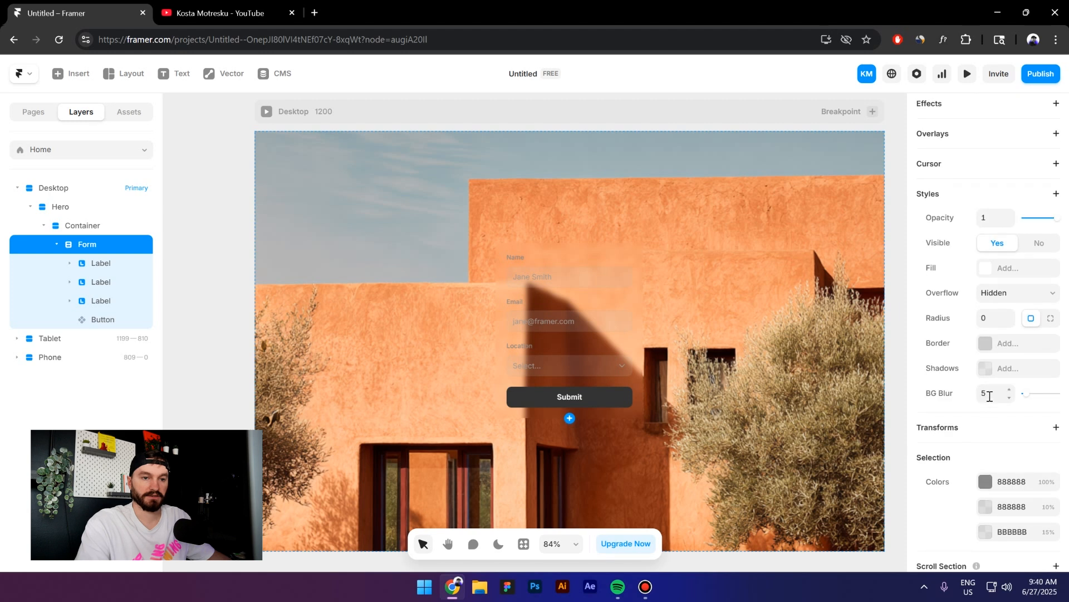
left_click(991, 395)
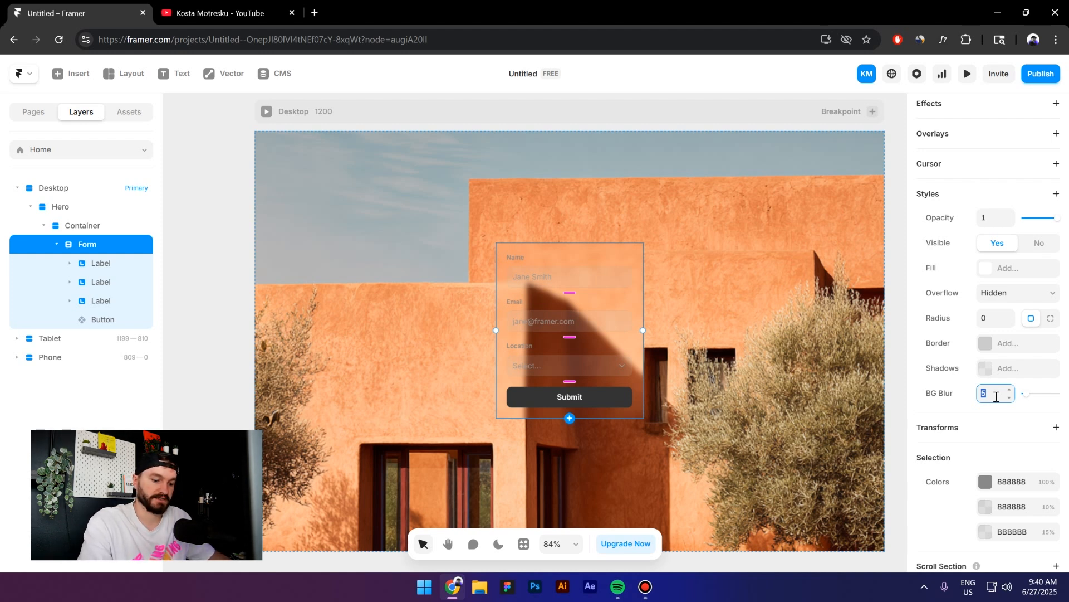
key("Return")
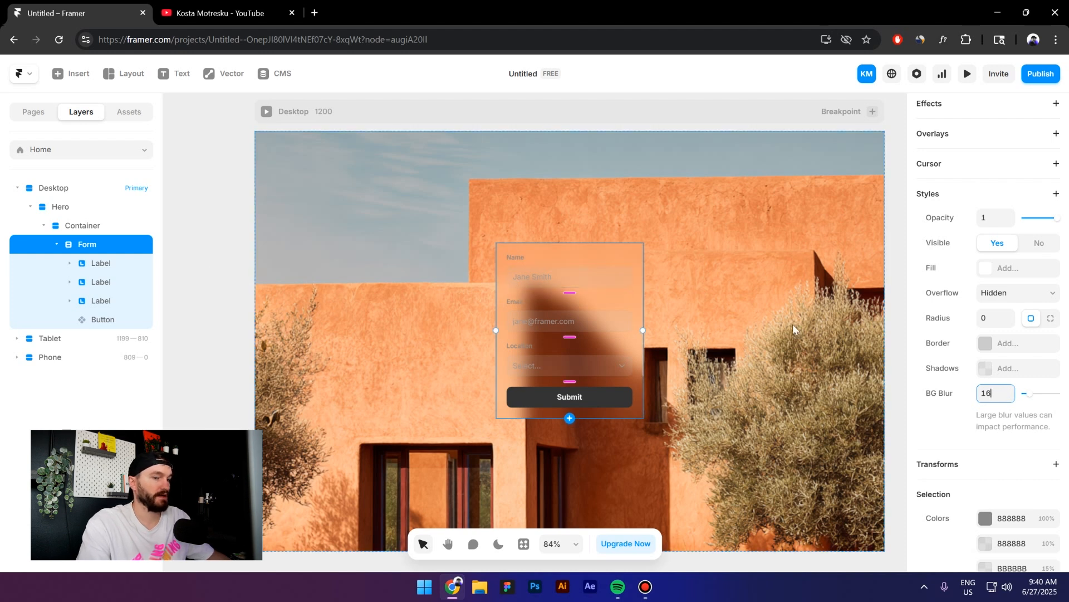
Change the form's fully opaque 888888 colour, used by the field labels, to FFFFFF
scroll(956, 369, "down", 1)
scroll(956, 369, "down", 1)
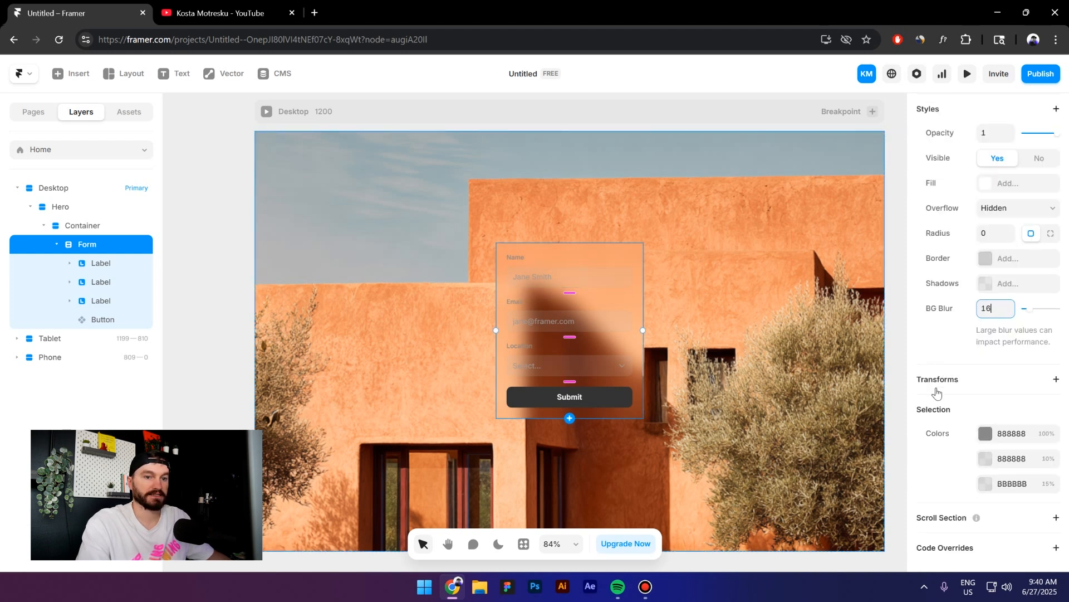
left_click(985, 434)
type("FFFFFF")
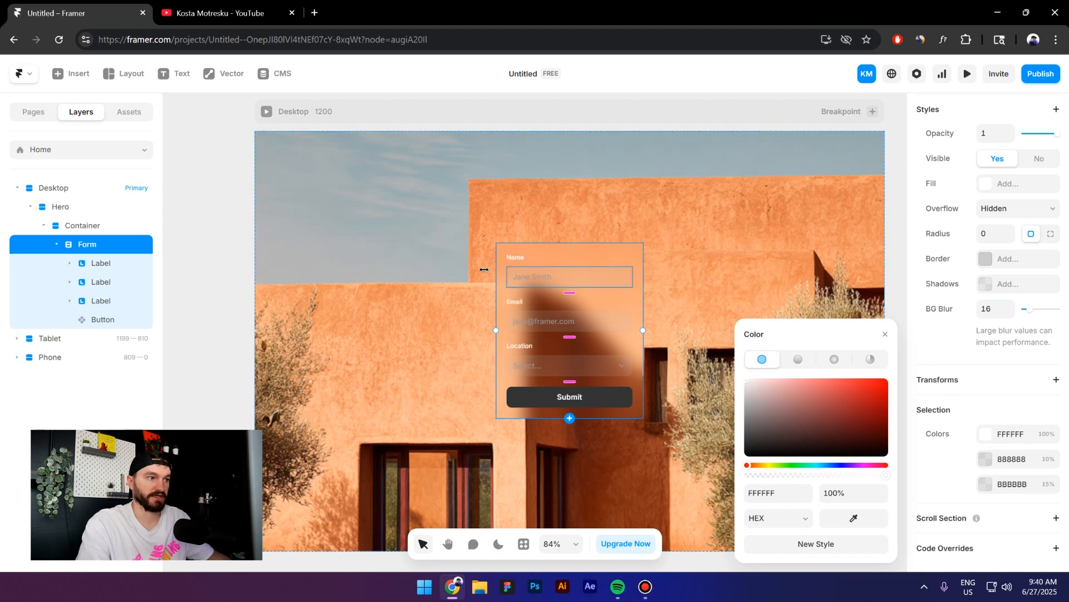
Change the form's BBBBBB input fill colour to FFFFFF with 25% opacity
scroll(550, 343, "up", 5)
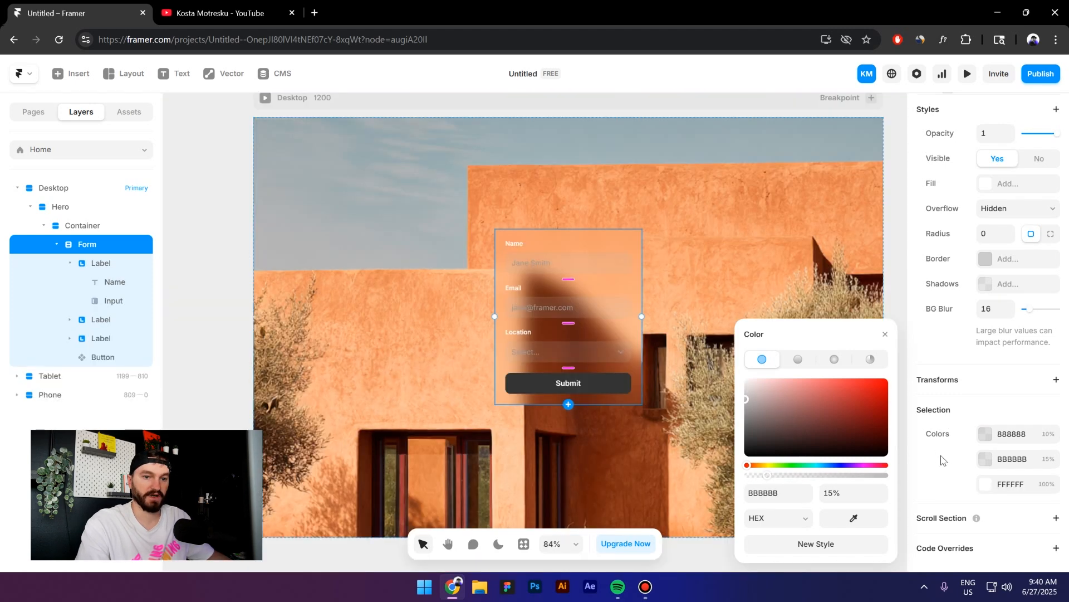
left_click(983, 460)
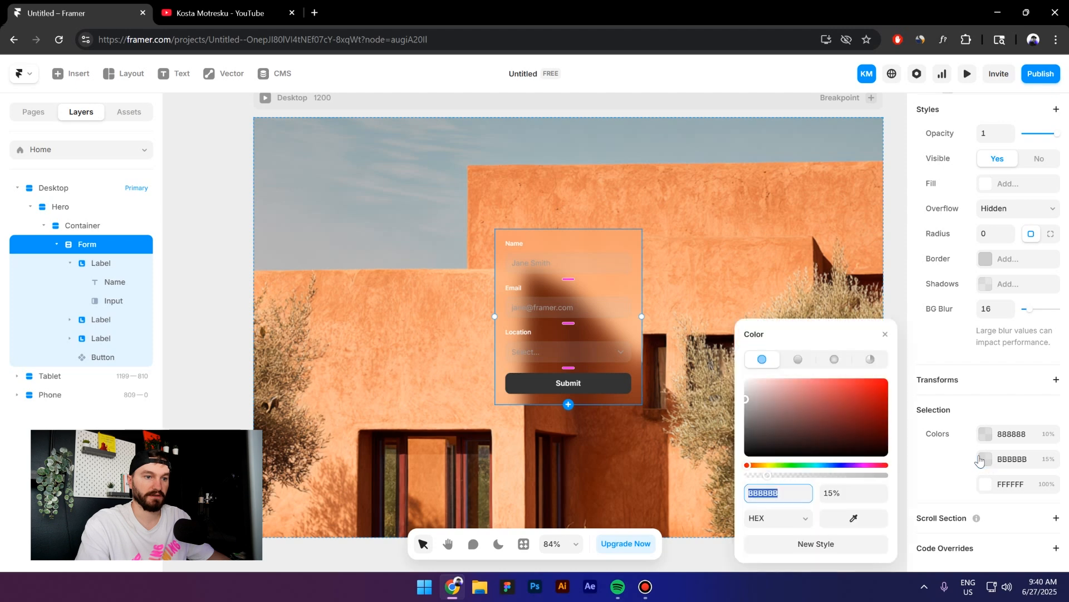
type("FFFFFF")
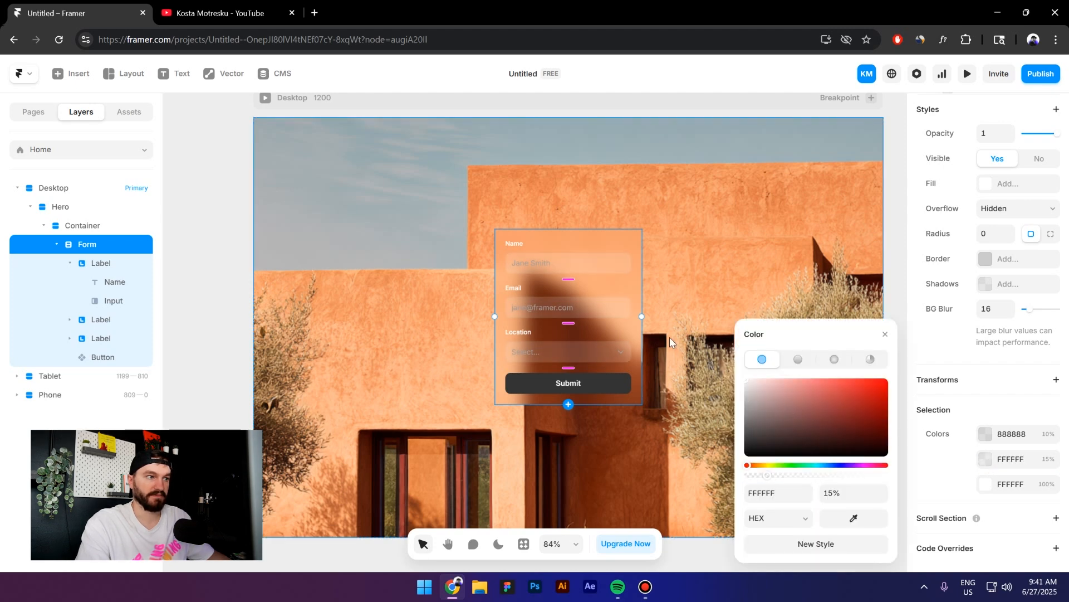
left_click(669, 337)
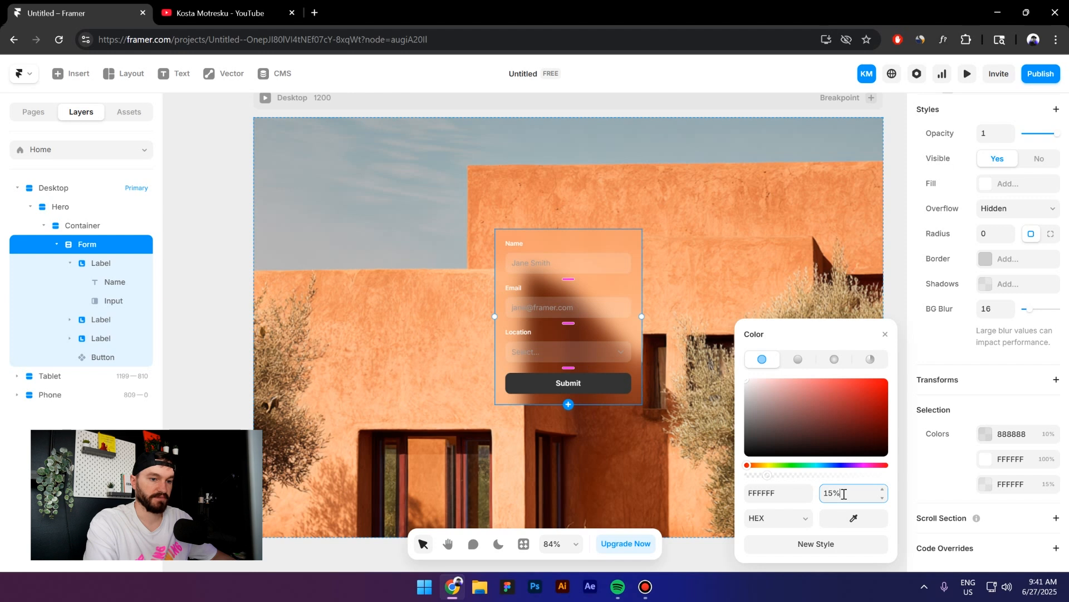
key("shift+Up")
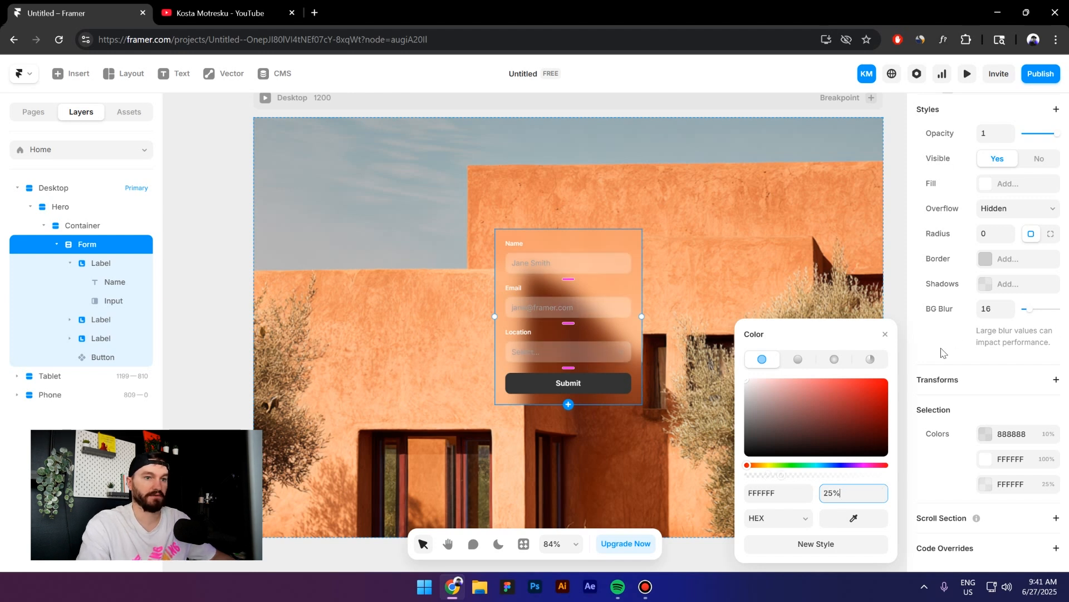
left_click(896, 295)
Set the Name input's placeholder colour to FFFFFF at 70% opacity
left_click(573, 260)
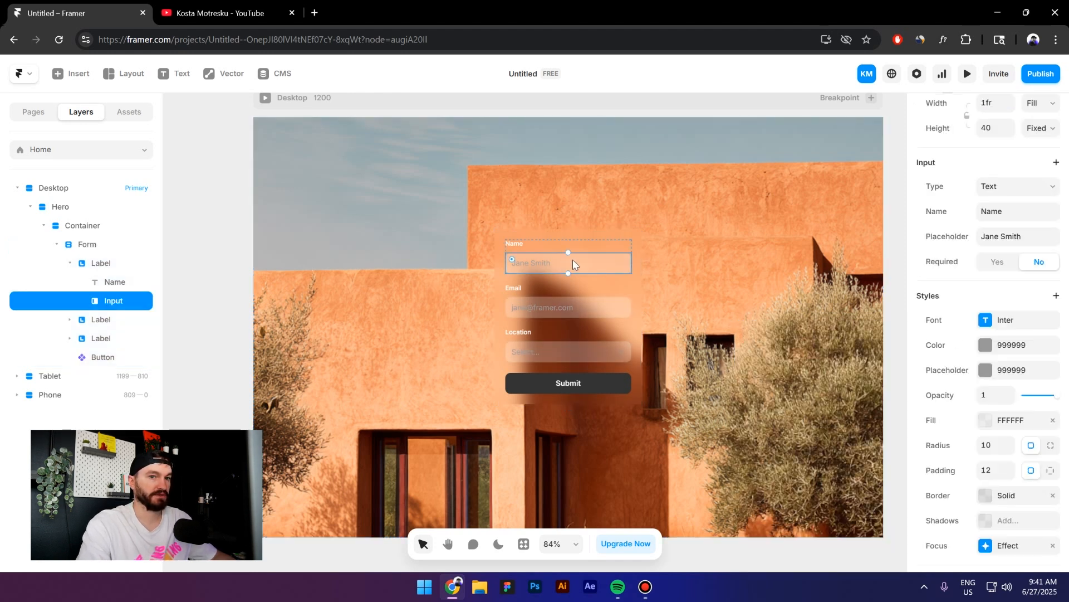
left_click(984, 372)
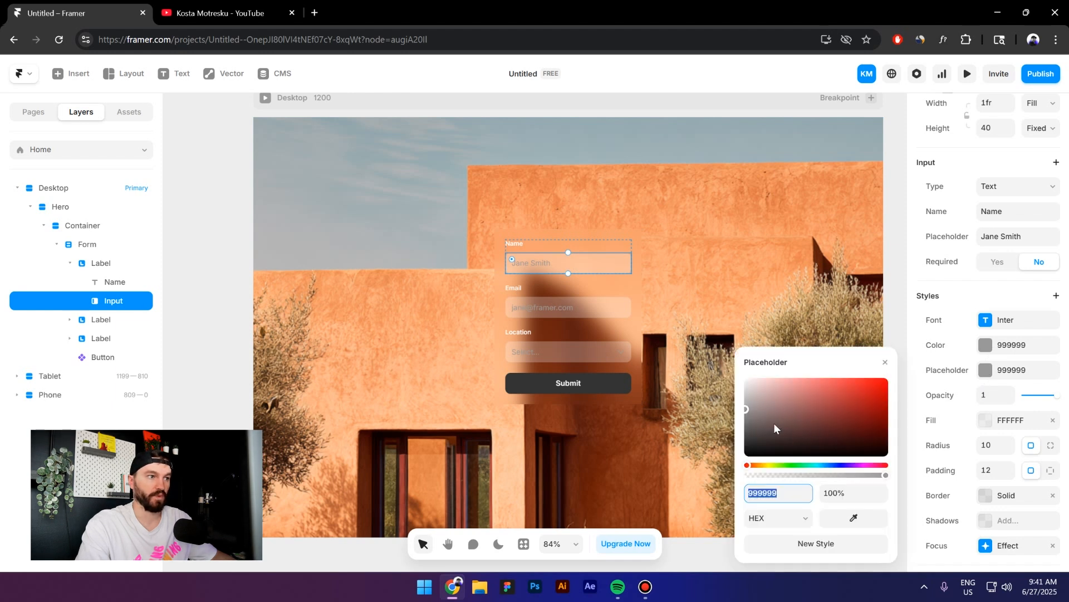
left_click_drag(775, 425, 683, 347)
left_click(829, 495)
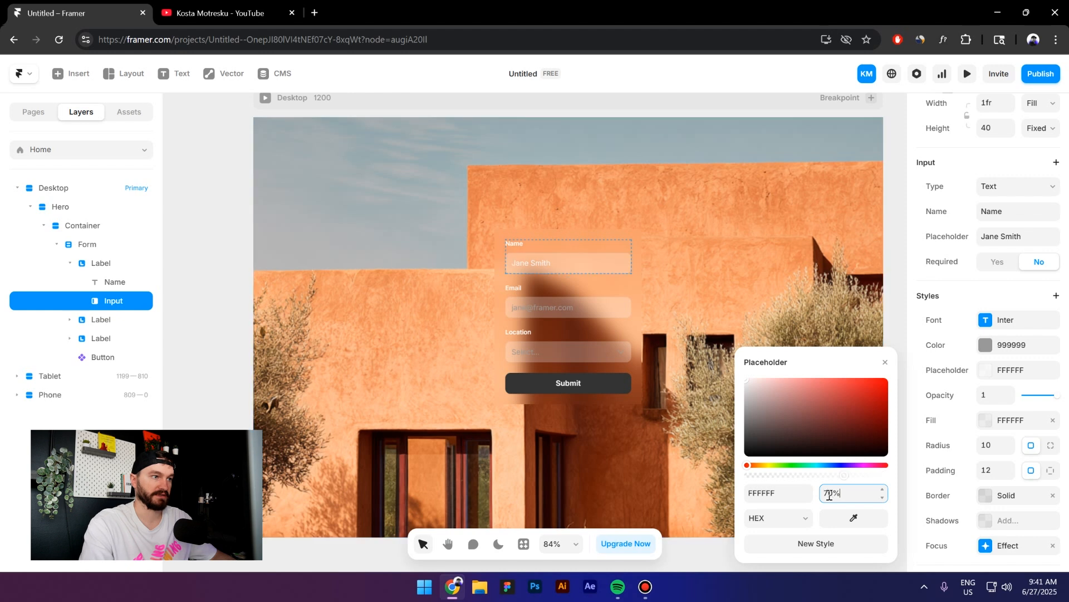
Set the Email input's placeholder colour to FFFFFF at 75% opacity
left_click(567, 306)
scroll(984, 440, "down", 1)
left_click(984, 433)
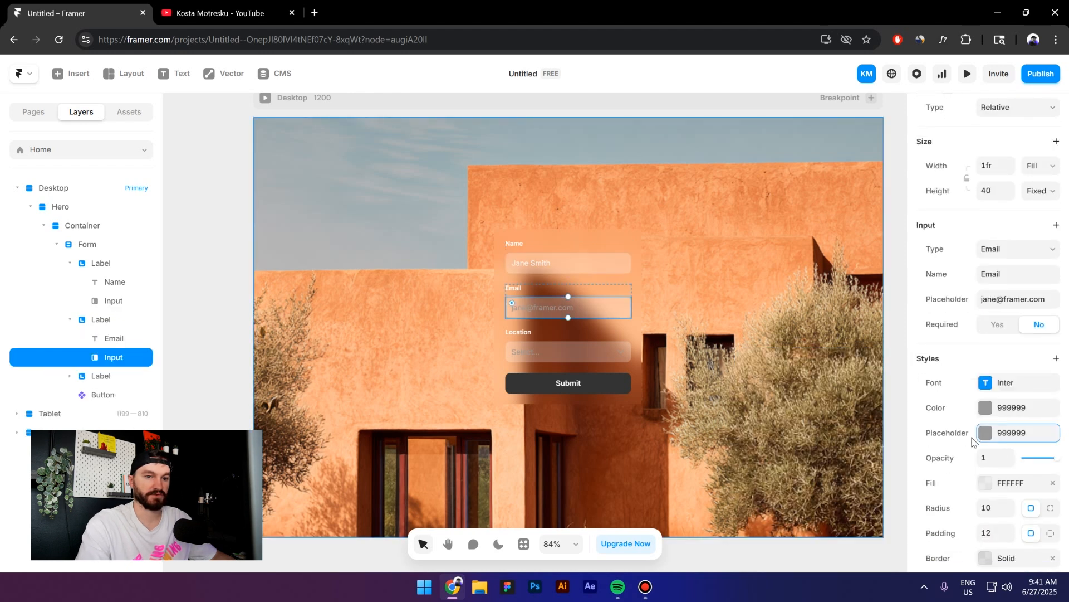
left_click(984, 433)
type("FFFFFF")
left_click(836, 496)
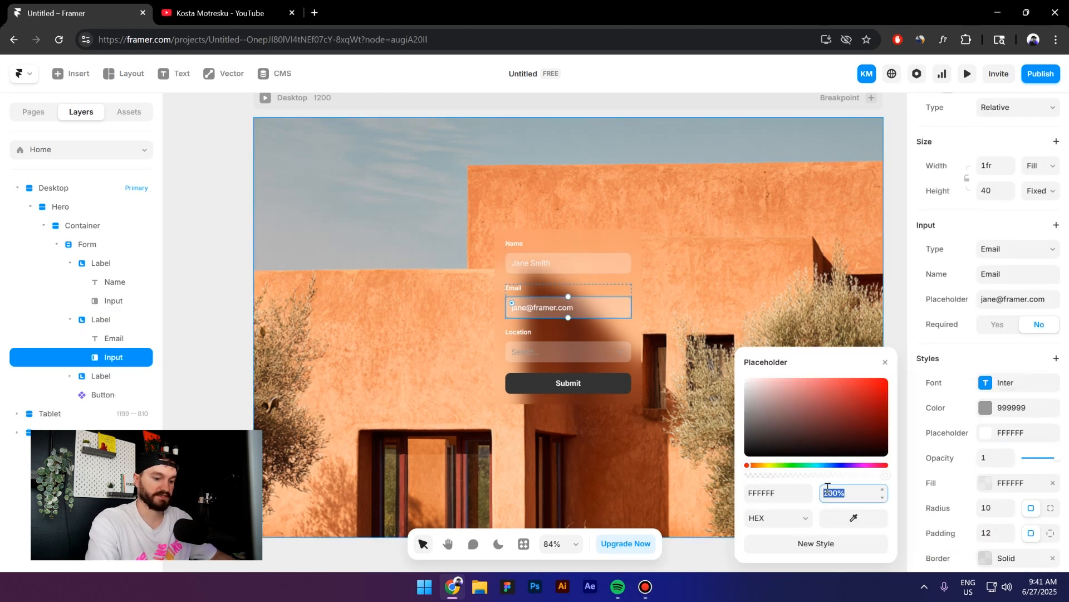
type("75")
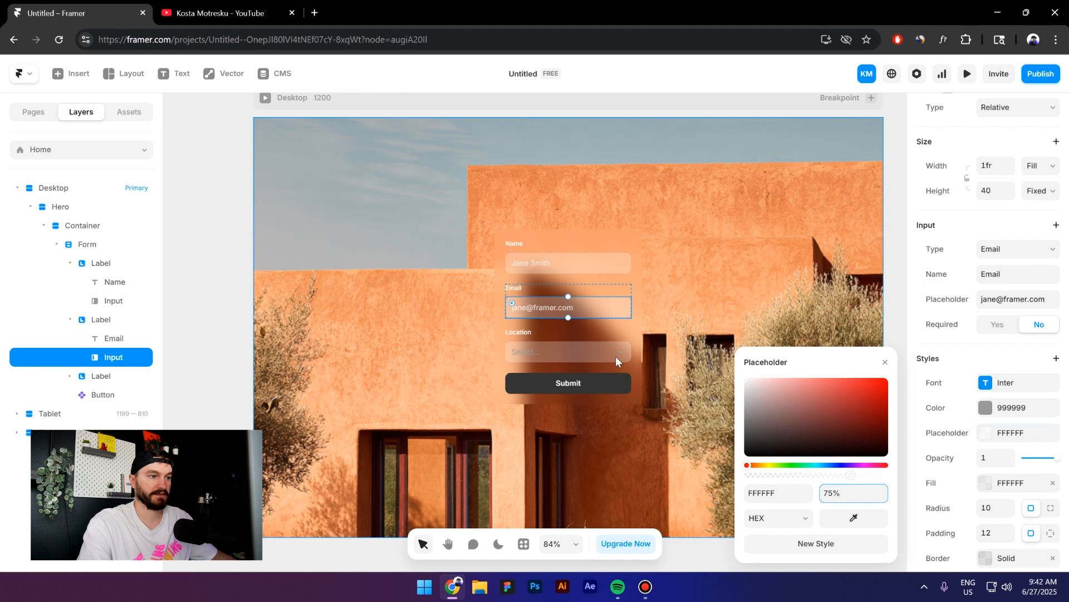
Set the Location select field's placeholder colour to FFFFFF at 75% opacity
left_click(583, 350)
scroll(962, 425, "down", 3)
left_click(984, 359)
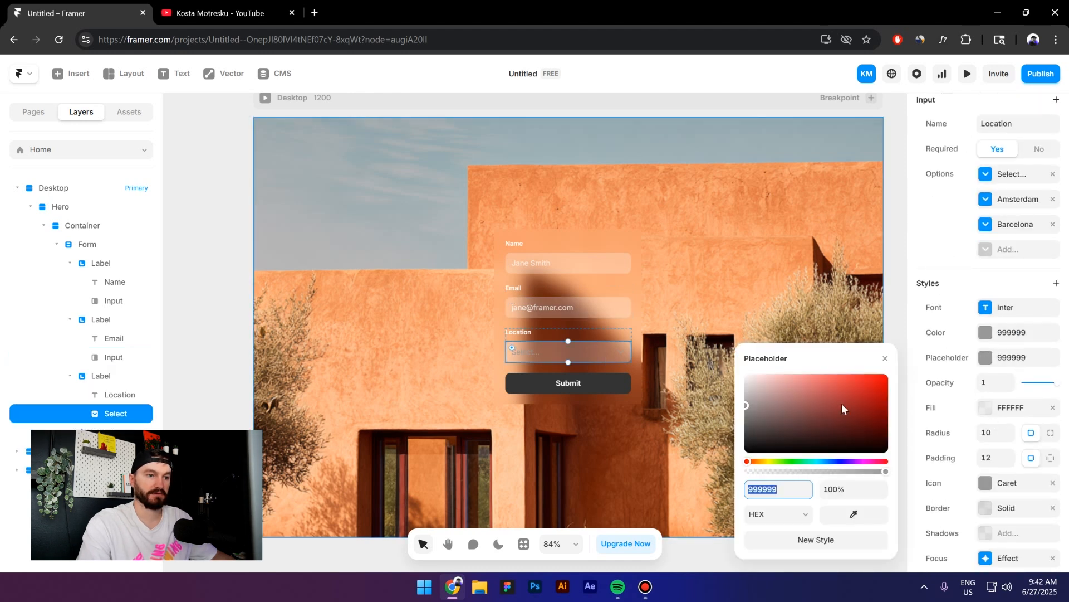
type("FFFFFF")
left_click(837, 487)
type("75")
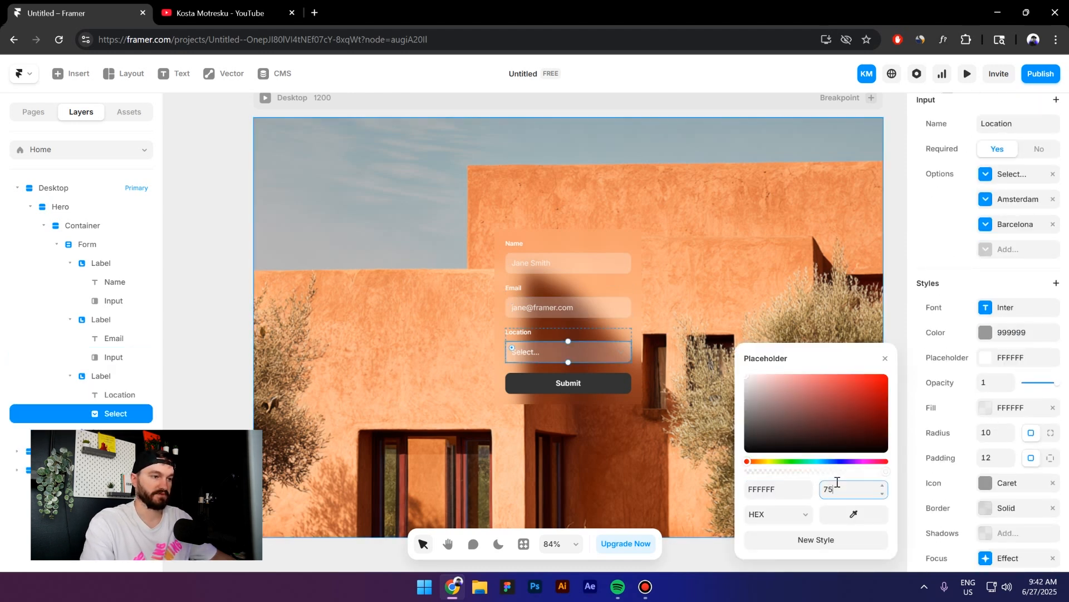
left_click(886, 358)
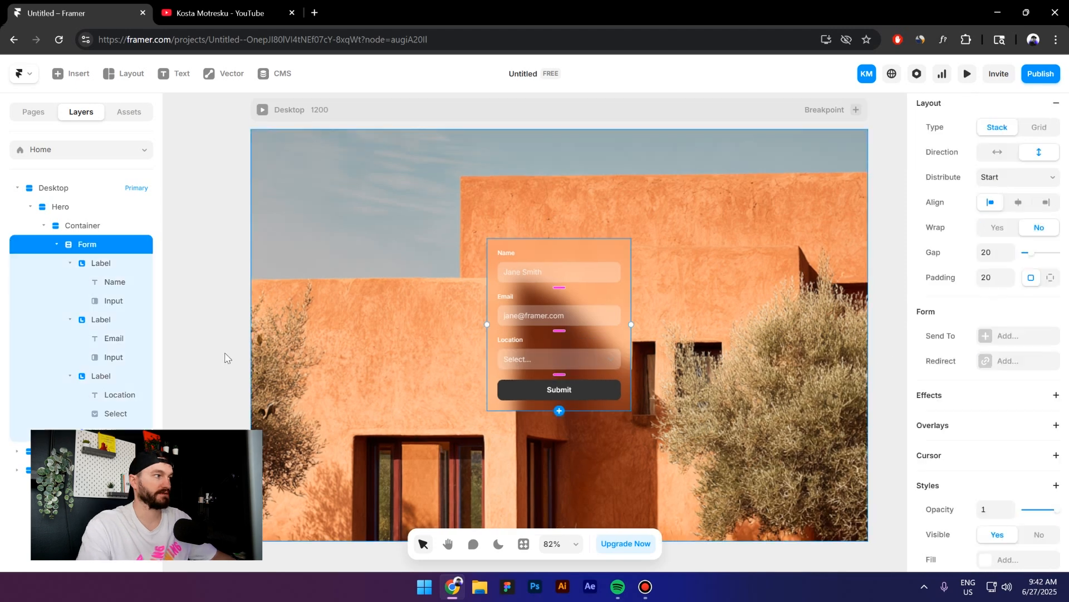
Change the form's stack direction to horizontal and its width to Fill
left_click(192, 377)
left_click(111, 251)
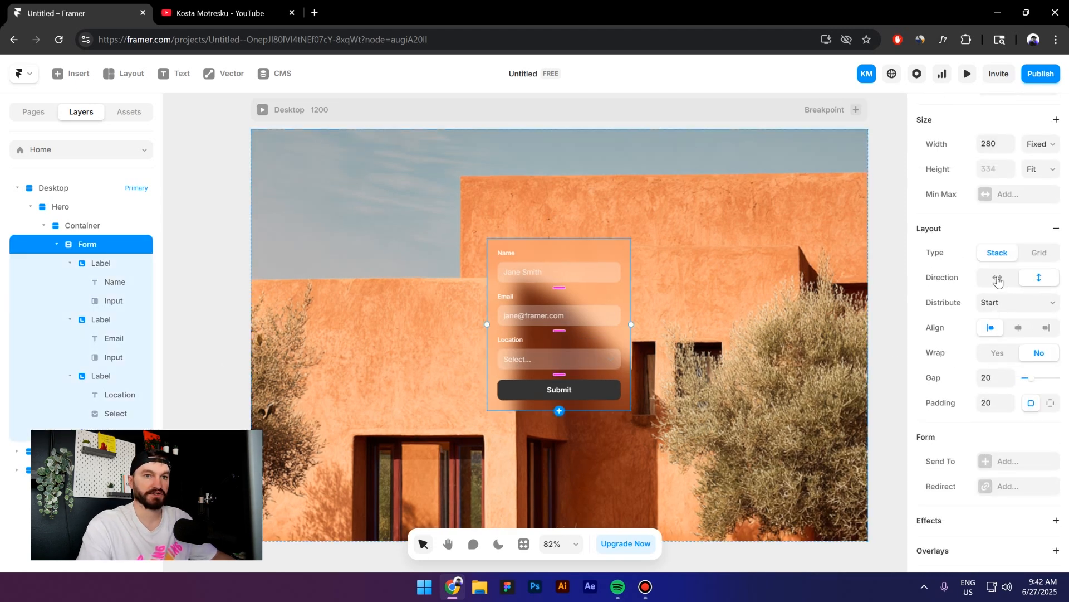
left_click(995, 280)
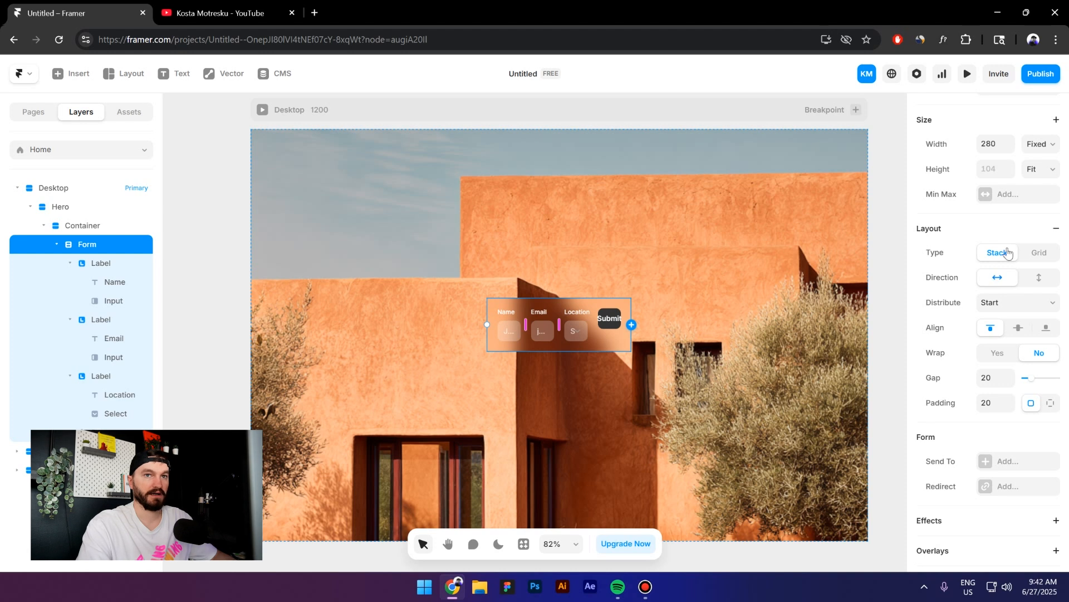
left_click(1048, 144)
left_click(1038, 189)
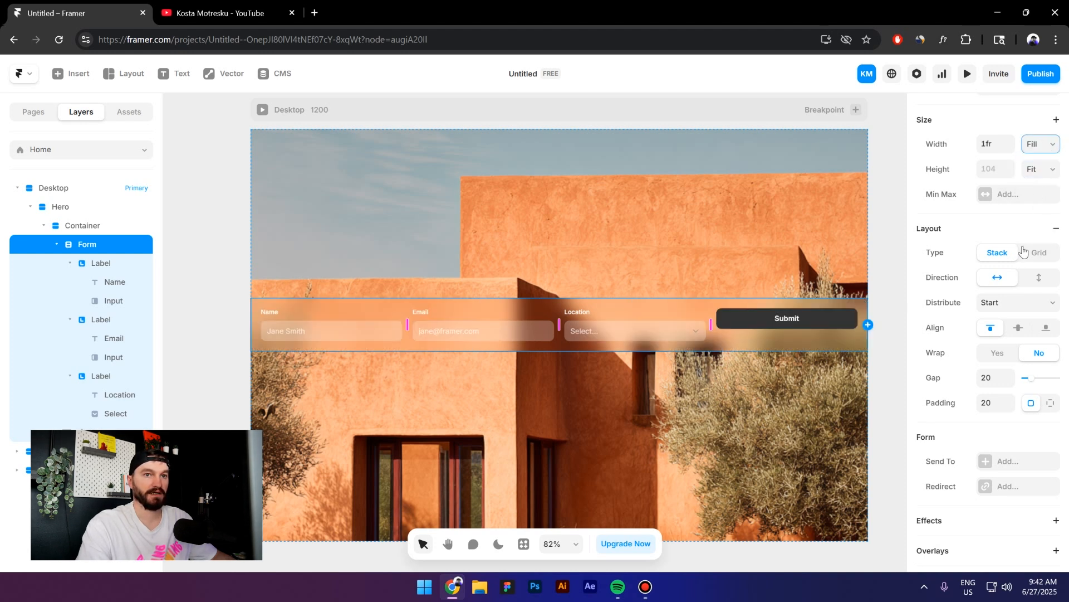
Add a maximum width to the form and make it Fixed at 800
left_click(1009, 195)
left_click(983, 210)
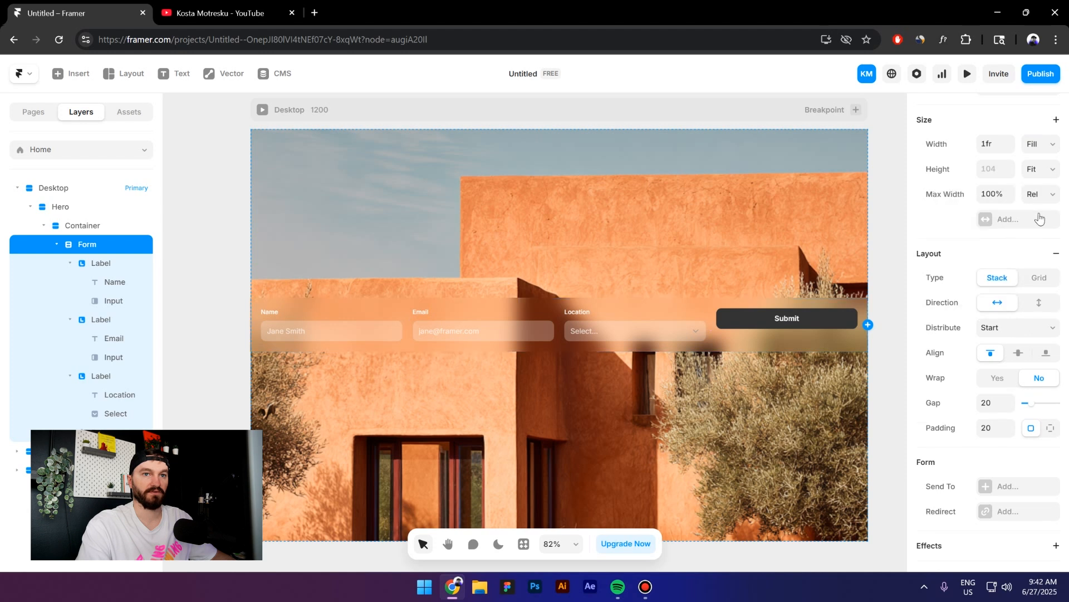
left_click(1041, 194)
left_click(1041, 224)
left_click(992, 194)
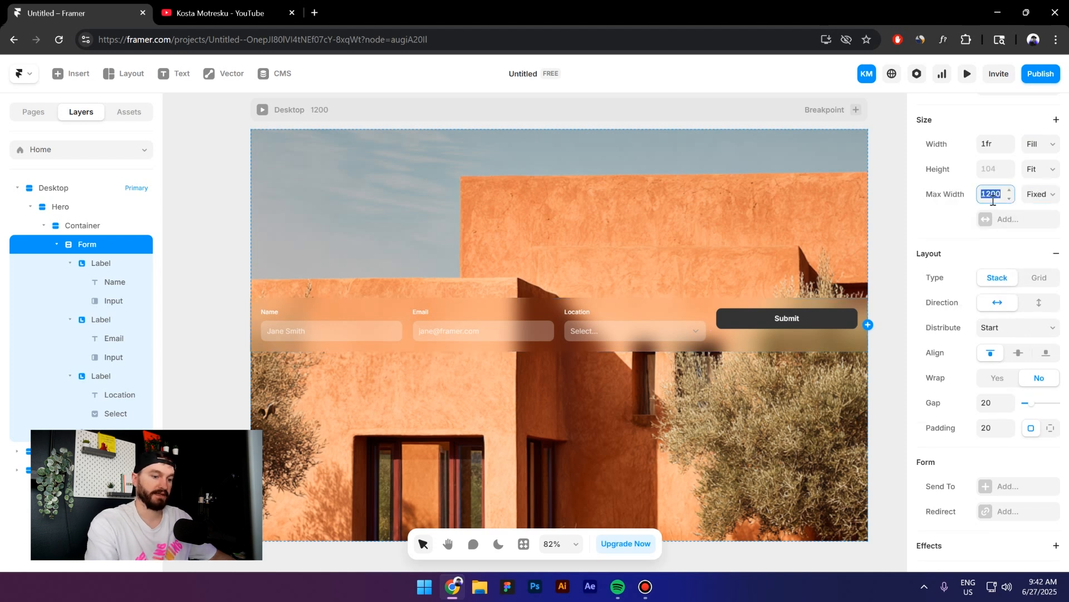
type("800")
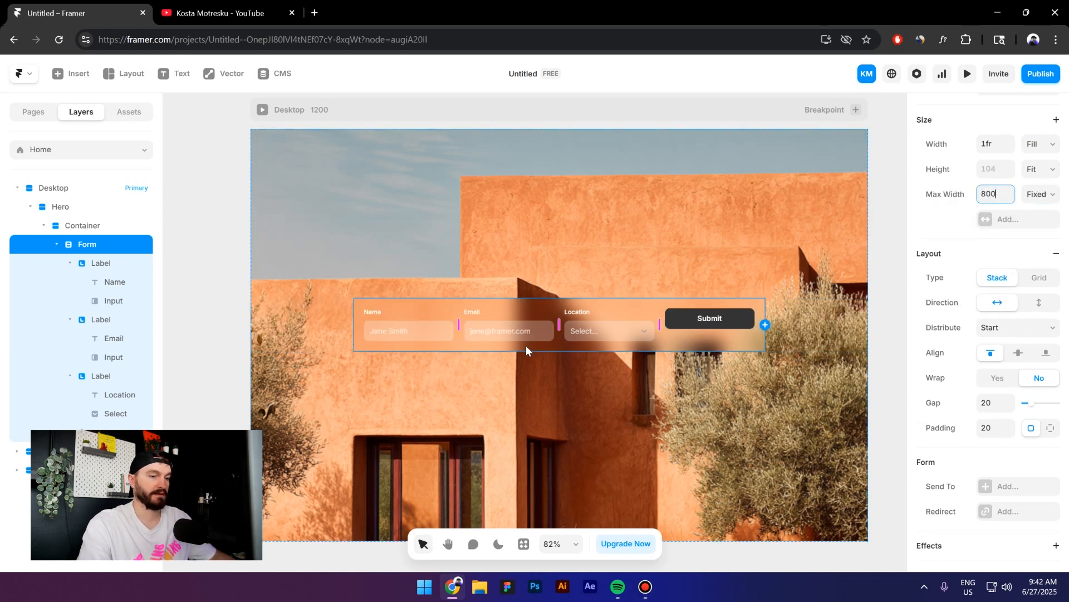
scroll(563, 323, "up", 2)
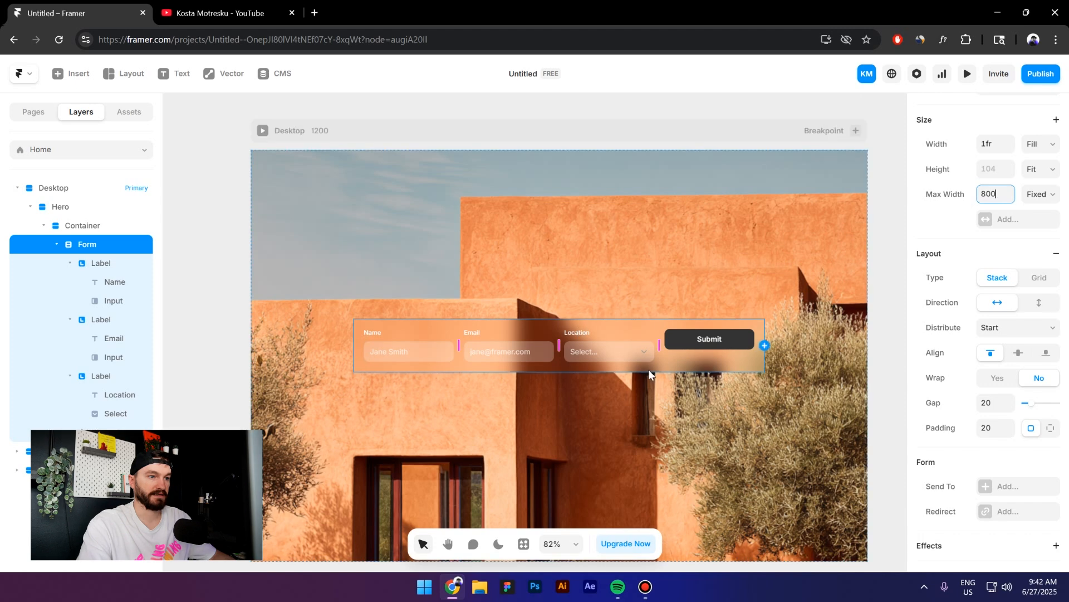
scroll(681, 301, "down", 3)
scroll(665, 352, "up", 3)
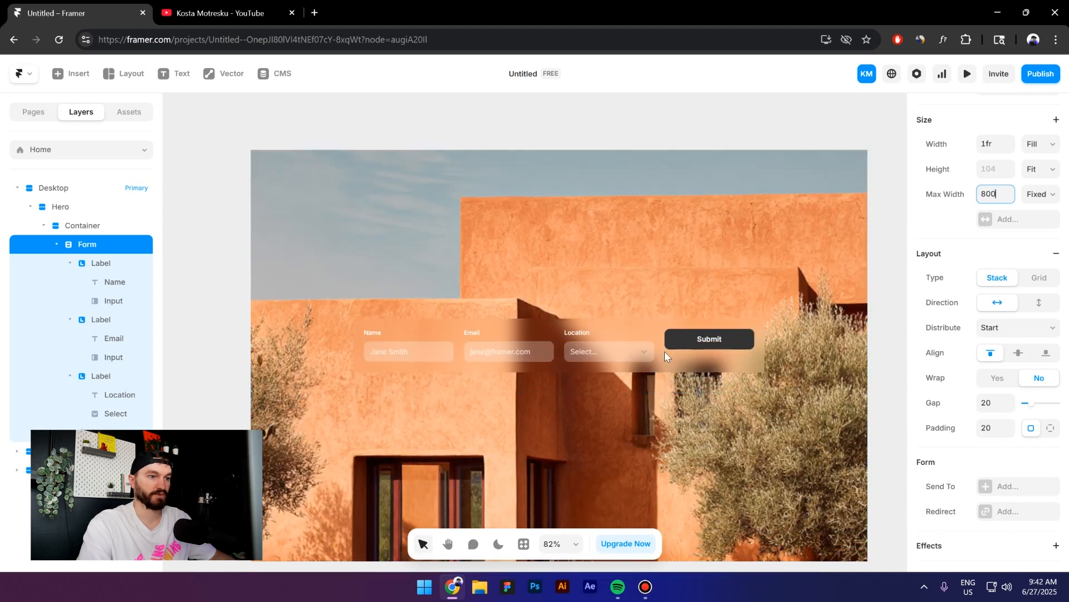
scroll(645, 385, "down", 4)
left_click(241, 364)
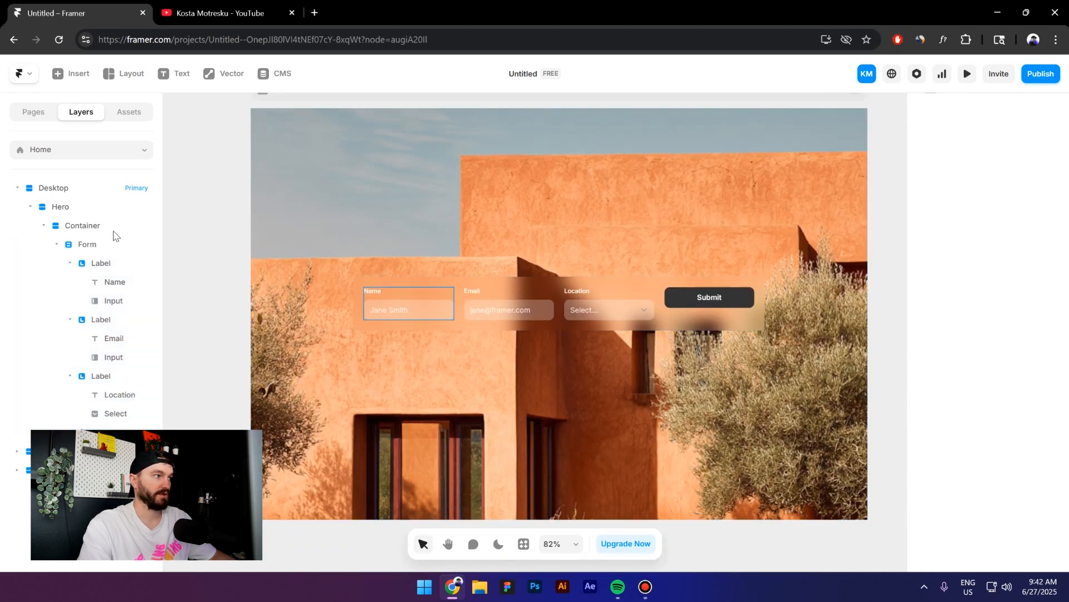
left_click(117, 245)
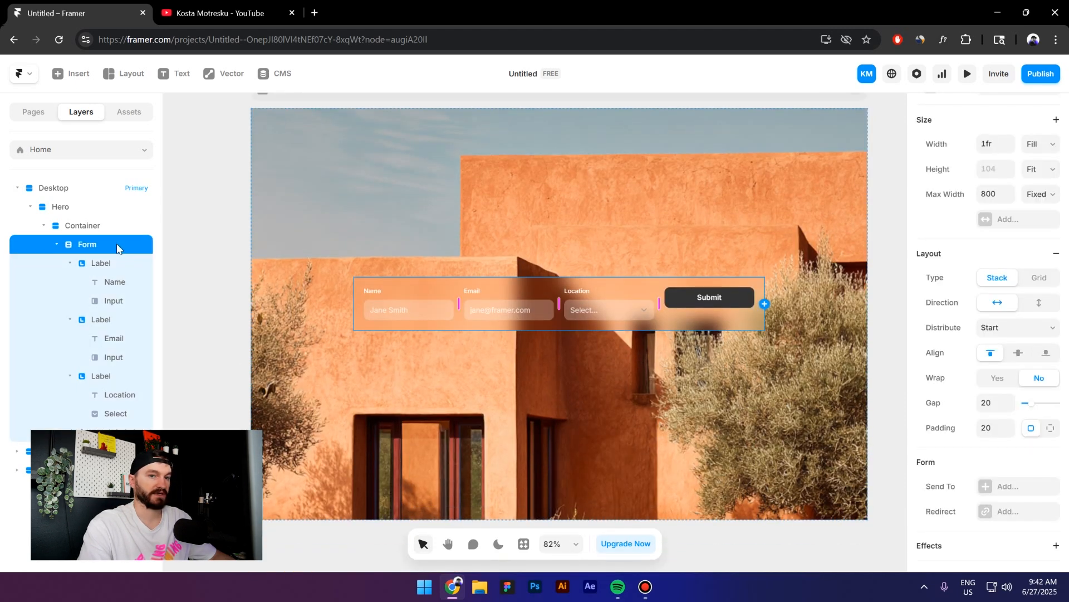
Align the form's stacked items to the bottom edge so the Submit button lines up with the input fields
left_click(1047, 357)
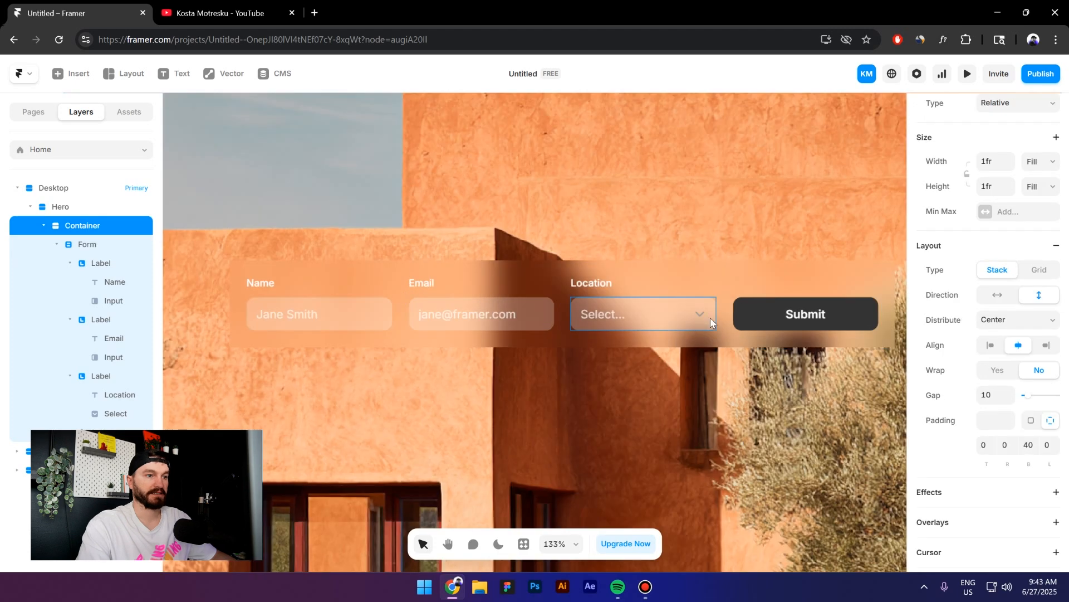
Set the Location select field's caret icon colour to FFFFFF at 70% opacity
left_click(702, 316)
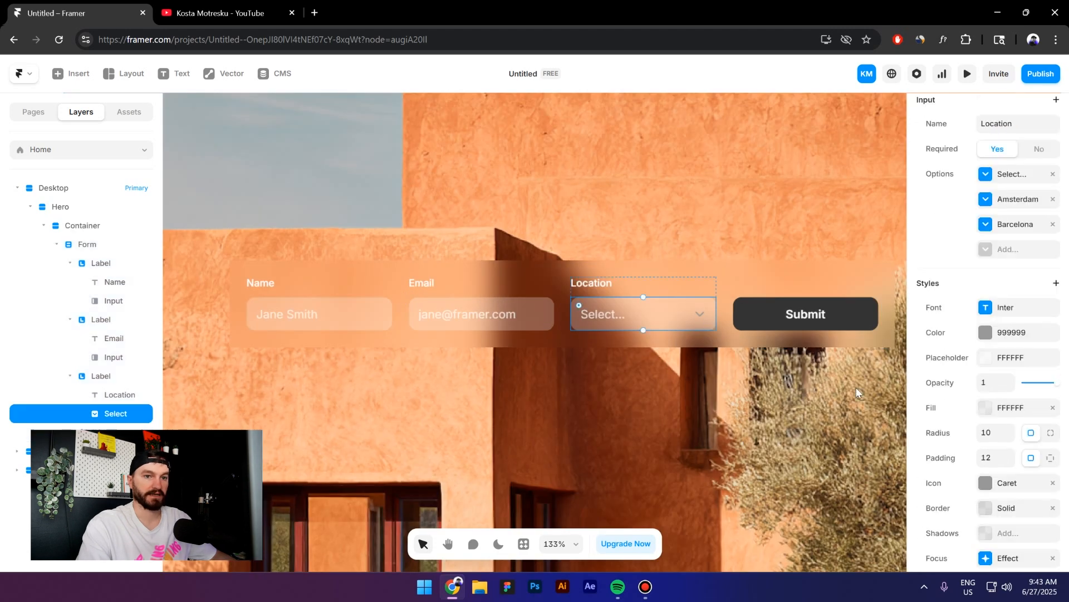
left_click(992, 482)
left_click(814, 421)
type("FFFFFF")
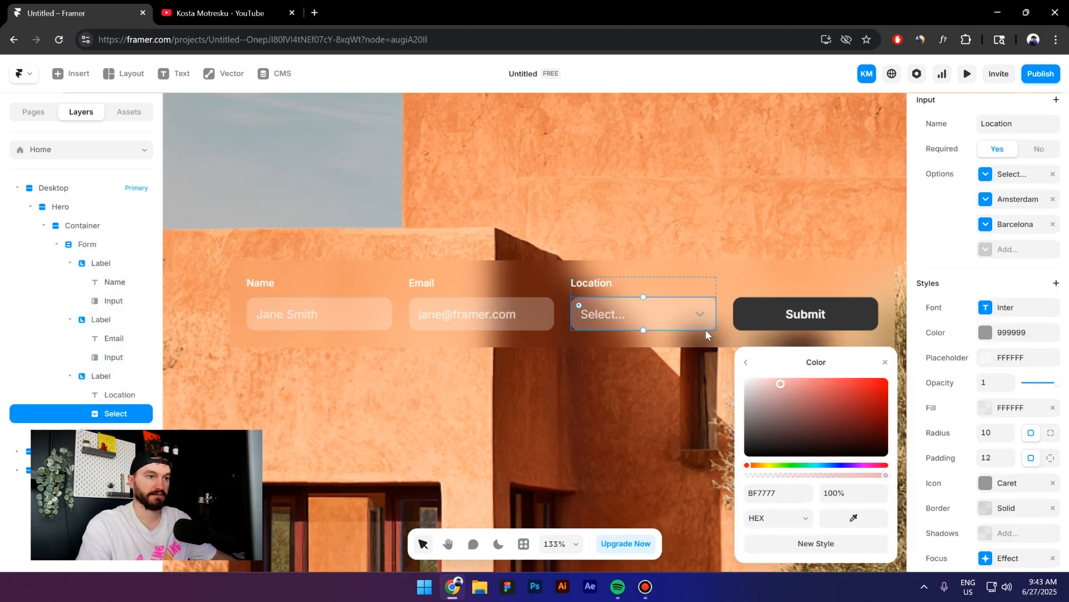
left_click(843, 494)
type("70")
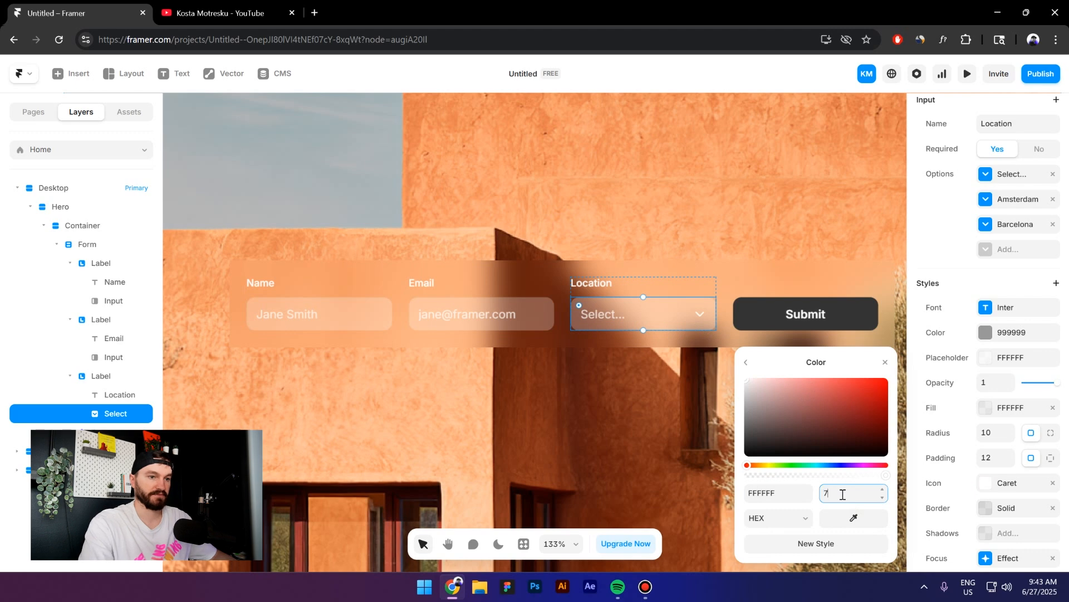
left_click(886, 363)
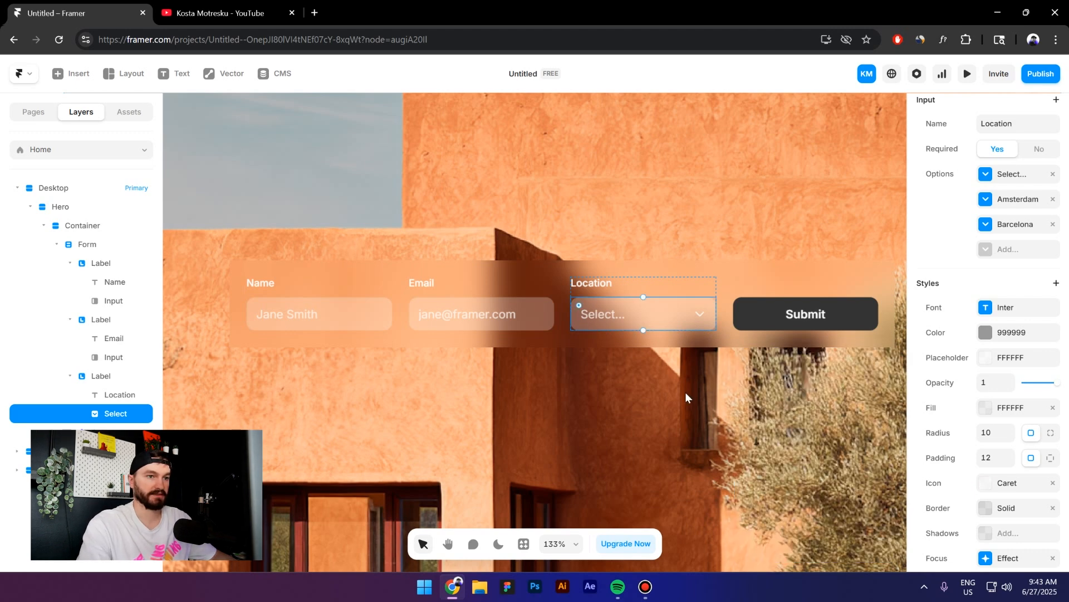
left_click(686, 392)
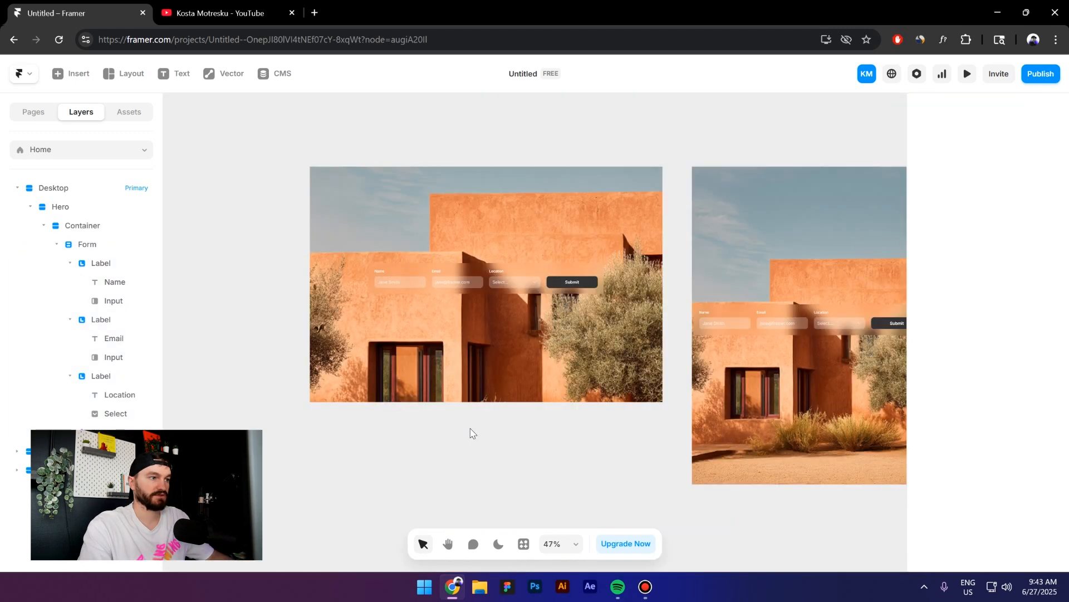
Change the form's stack direction to vertical in the Phone breakpoint
scroll(469, 429, "up", 1)
left_click_drag(646, 449, 541, 485)
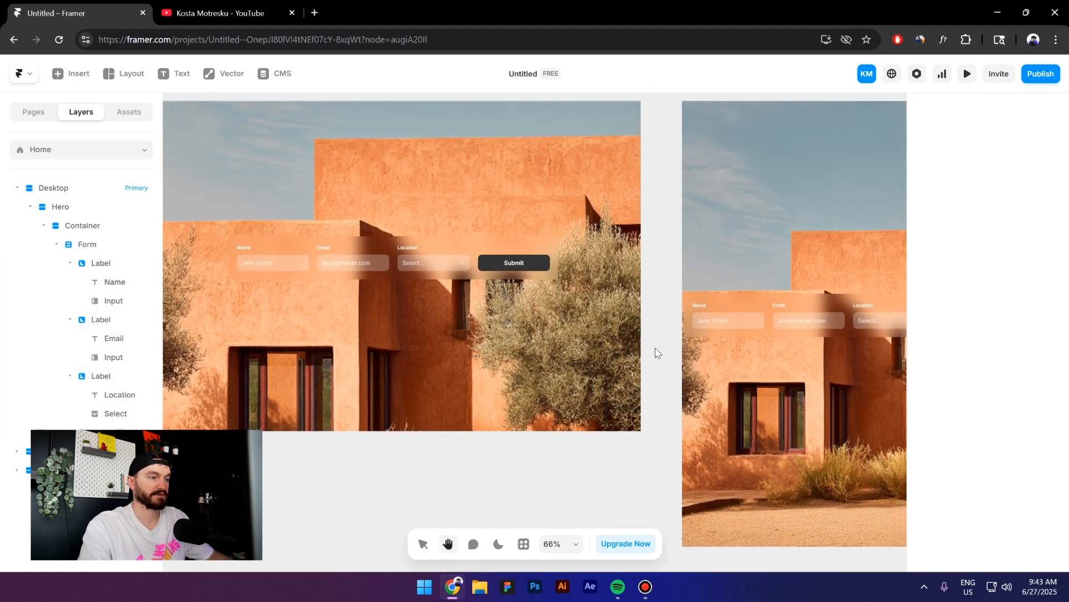
left_click_drag(639, 384, 261, 400)
left_click_drag(811, 286, 640, 312)
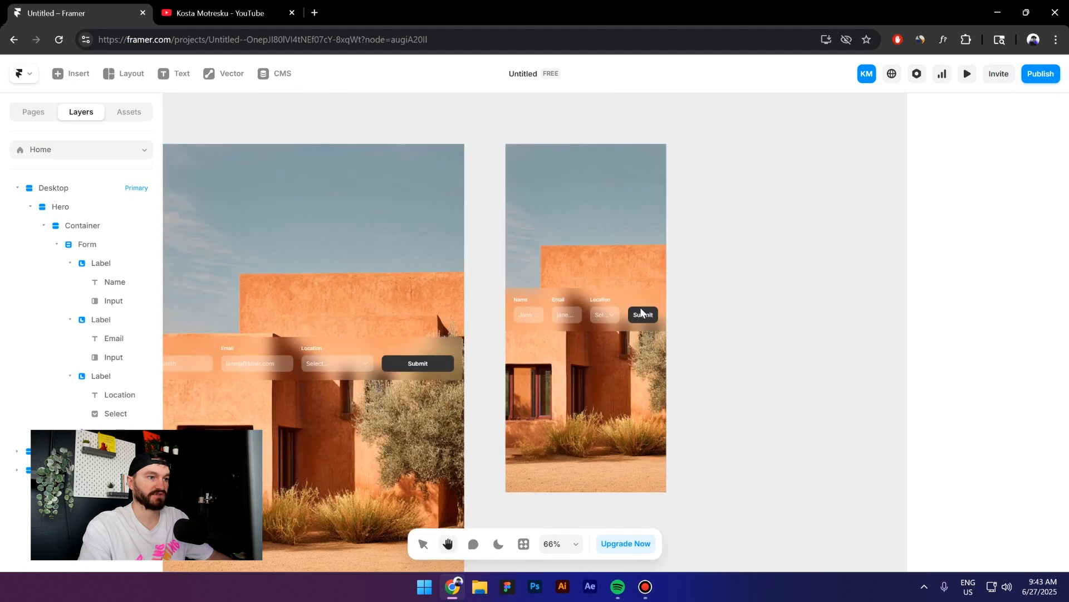
scroll(641, 307, "up", 2)
left_click(611, 283)
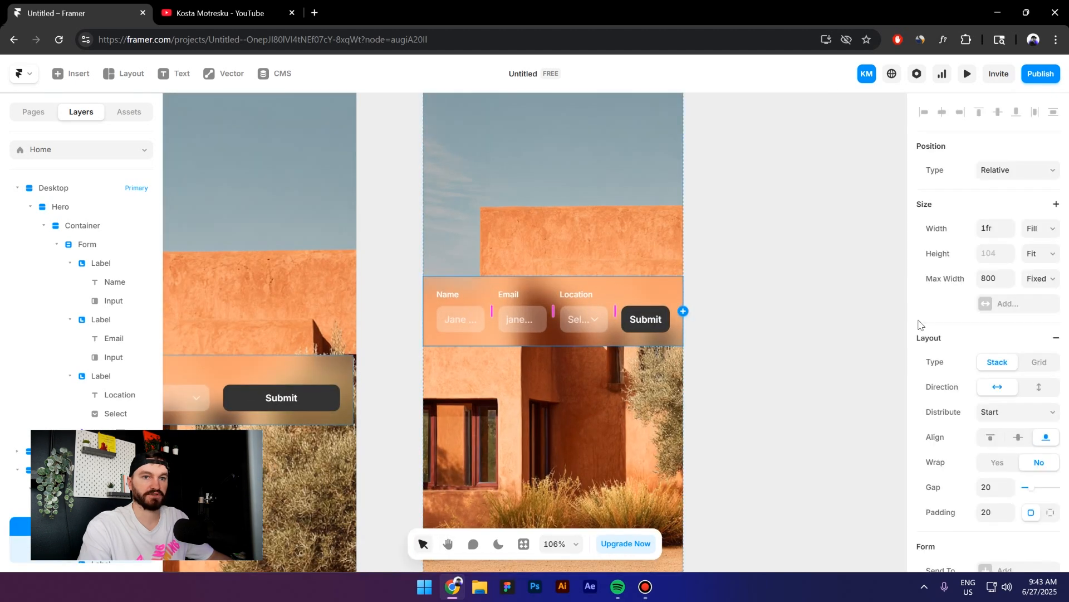
left_click(1036, 391)
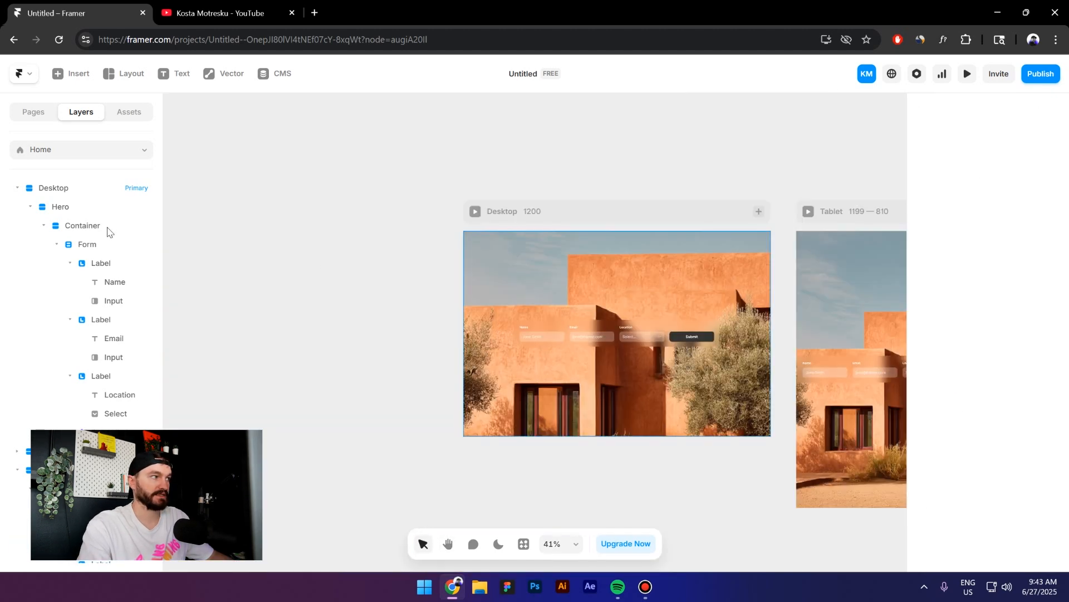
Set the desktop Container's right and left padding to 32
left_click(106, 225)
left_click(1009, 449)
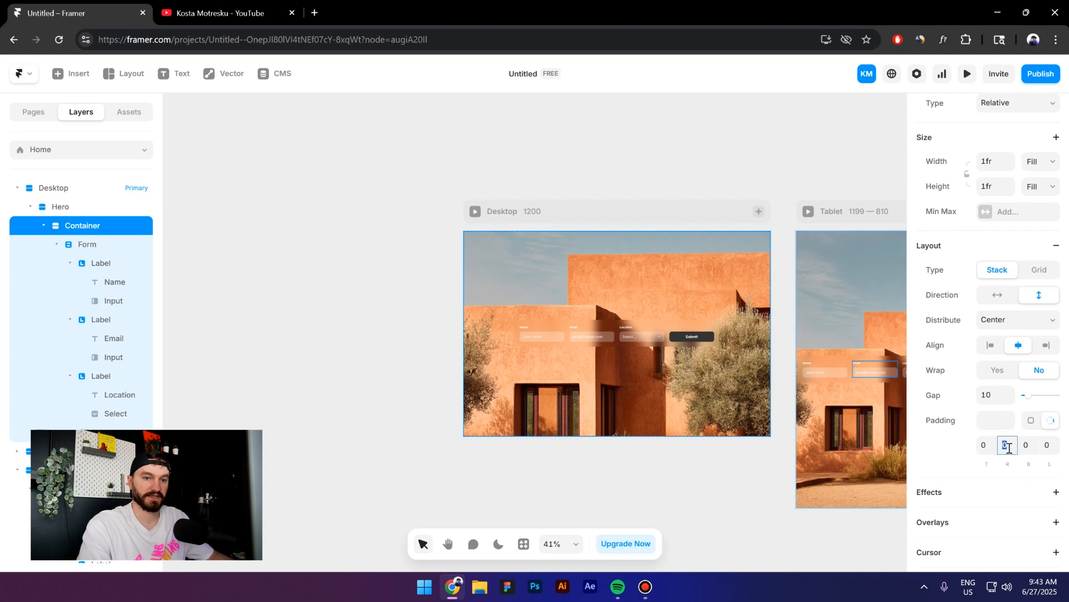
key("Tab")
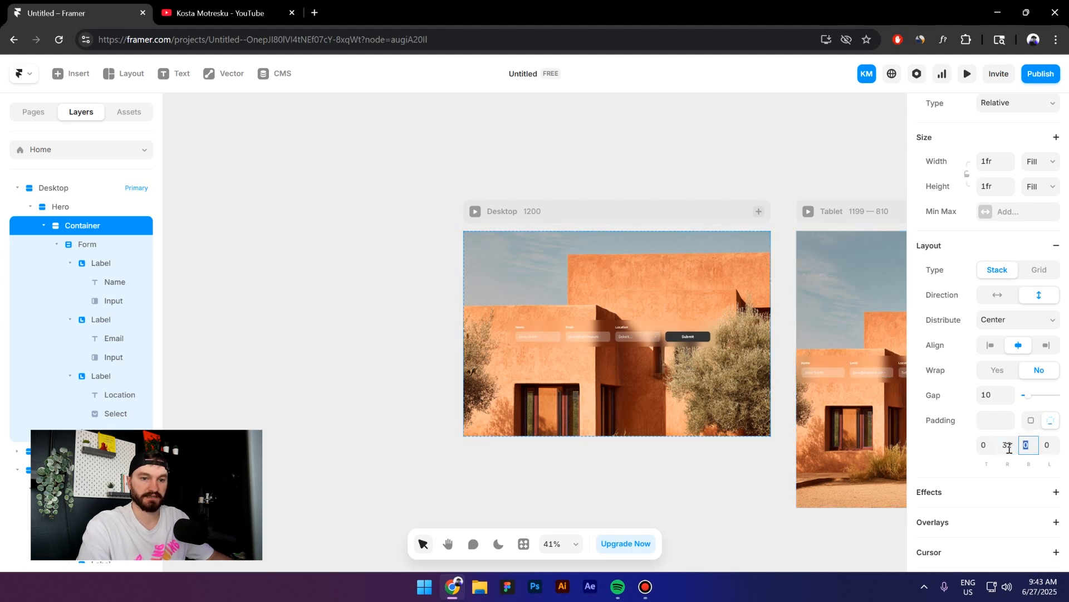
key("Tab")
type("32")
key("Return")
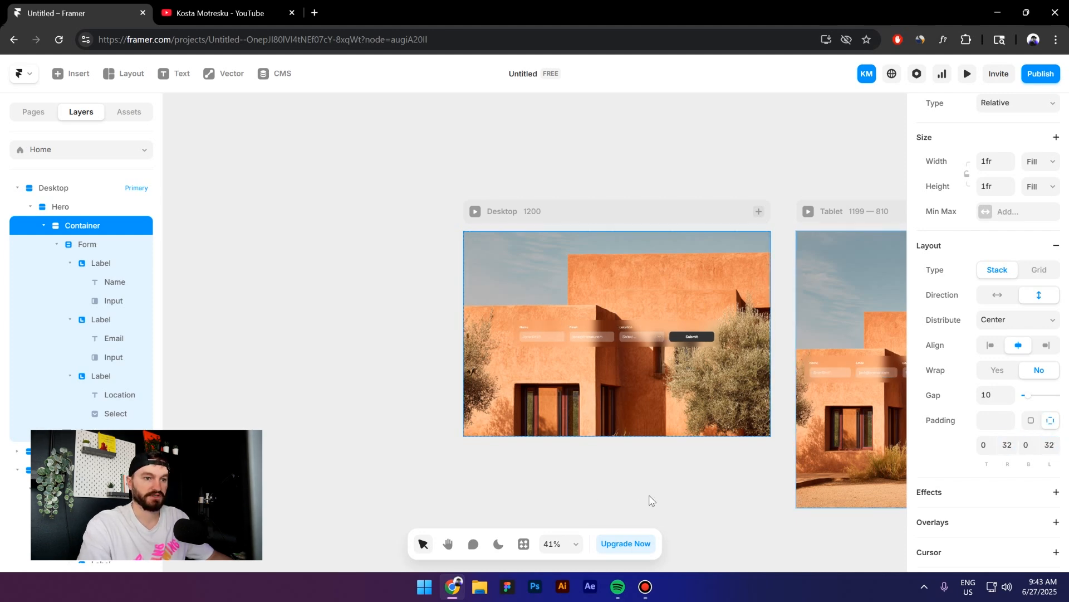
Examine the form's layout across the Tablet, Phone and Desktop breakpoints
left_click(652, 501)
left_click_drag(618, 473, 326, 454)
scroll(855, 363, "up", 3)
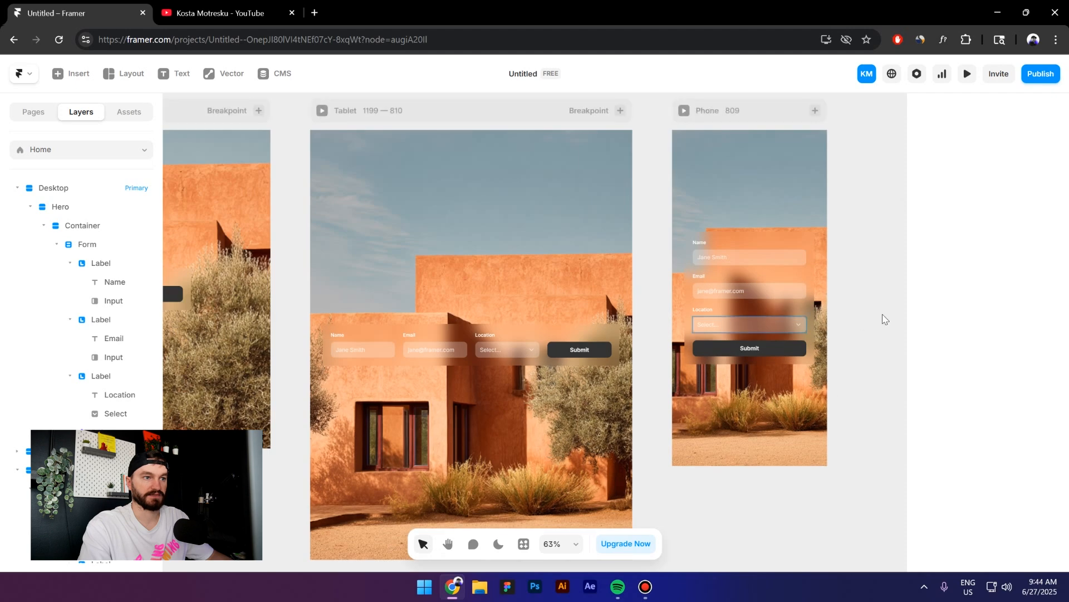
scroll(864, 344, "up", 2)
left_click_drag(738, 341, 595, 430)
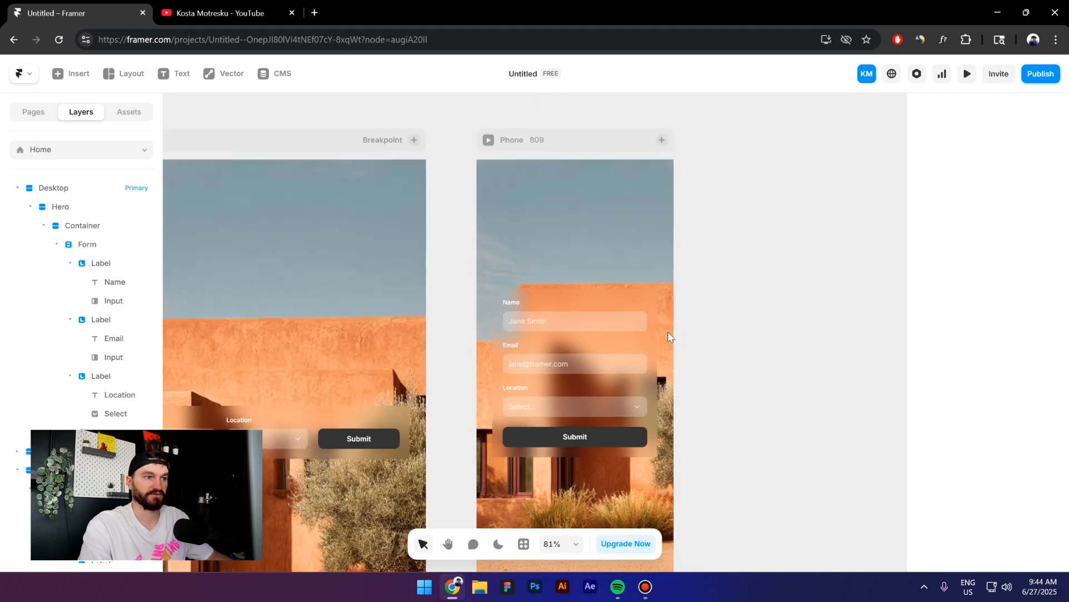
scroll(744, 341, "down", 1)
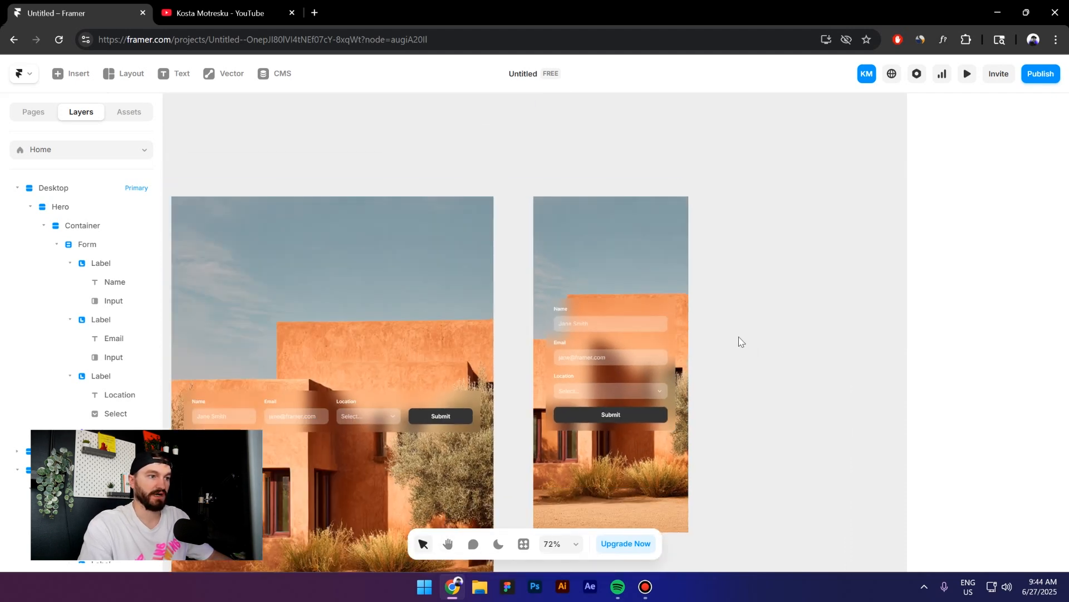
scroll(753, 317, "down", 3)
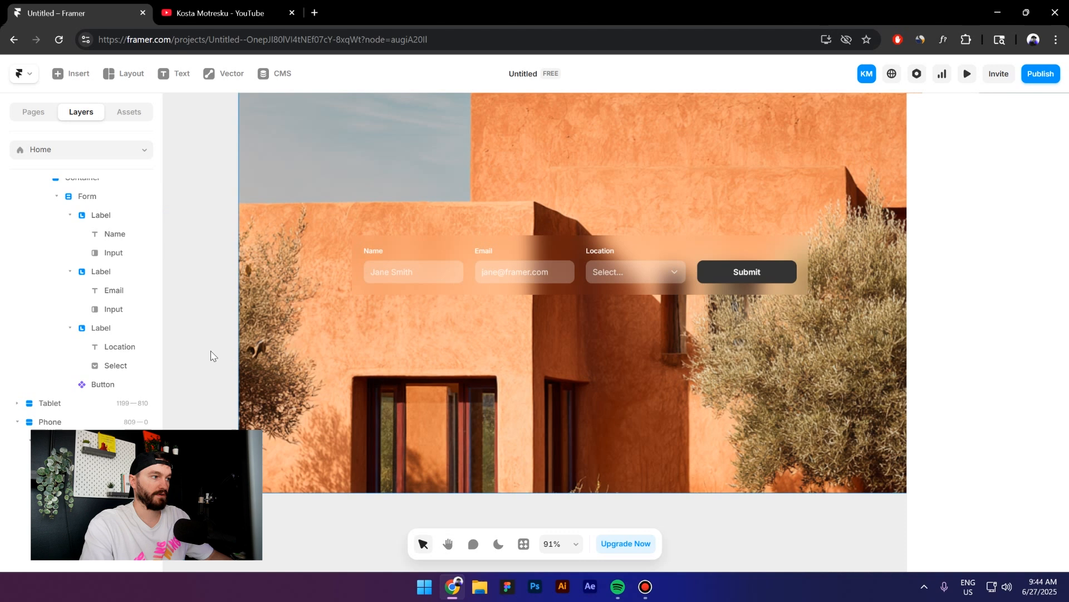
scroll(223, 359, "up", 1)
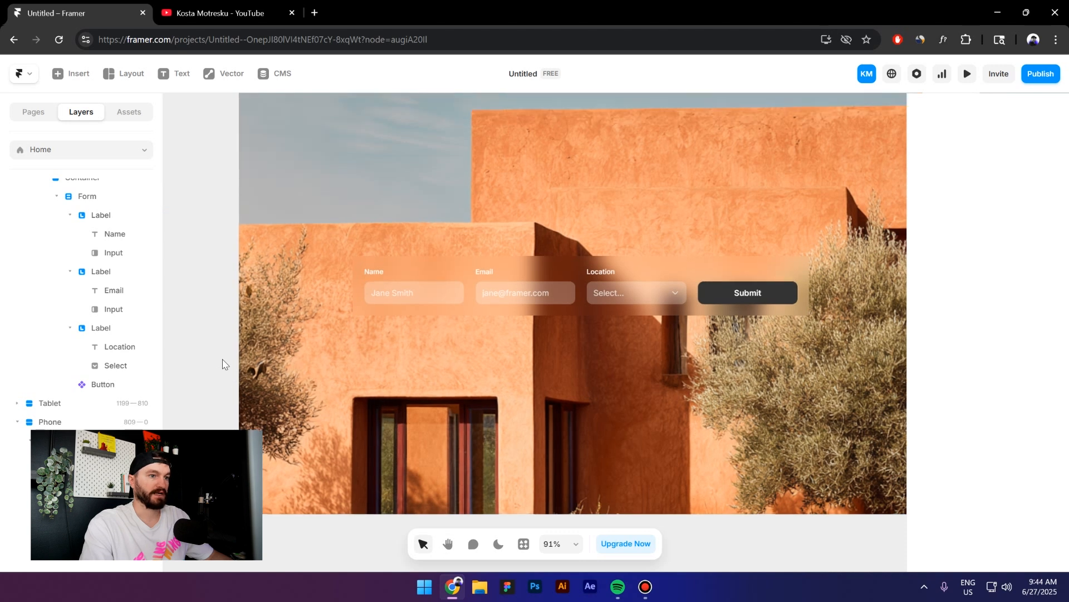
Add a new Text field to the desktop form
left_click(697, 279)
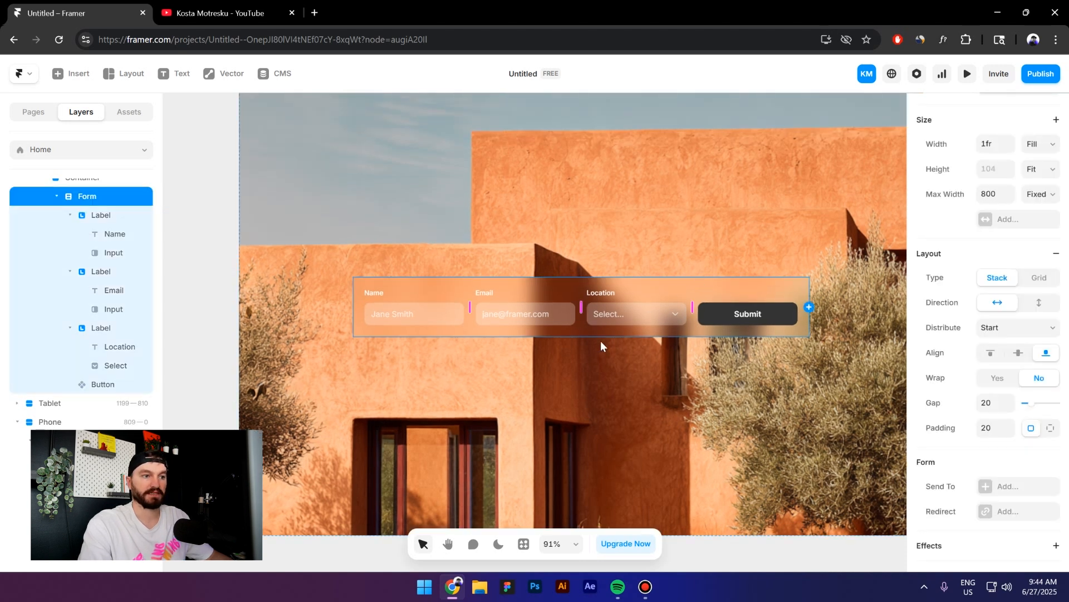
left_click(809, 309)
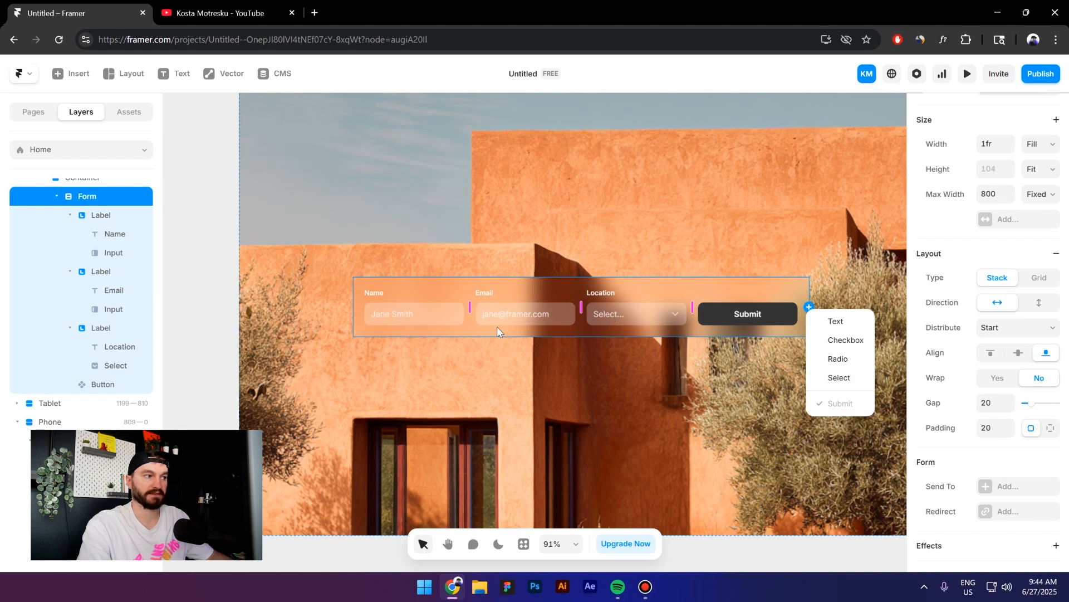
left_click(823, 323)
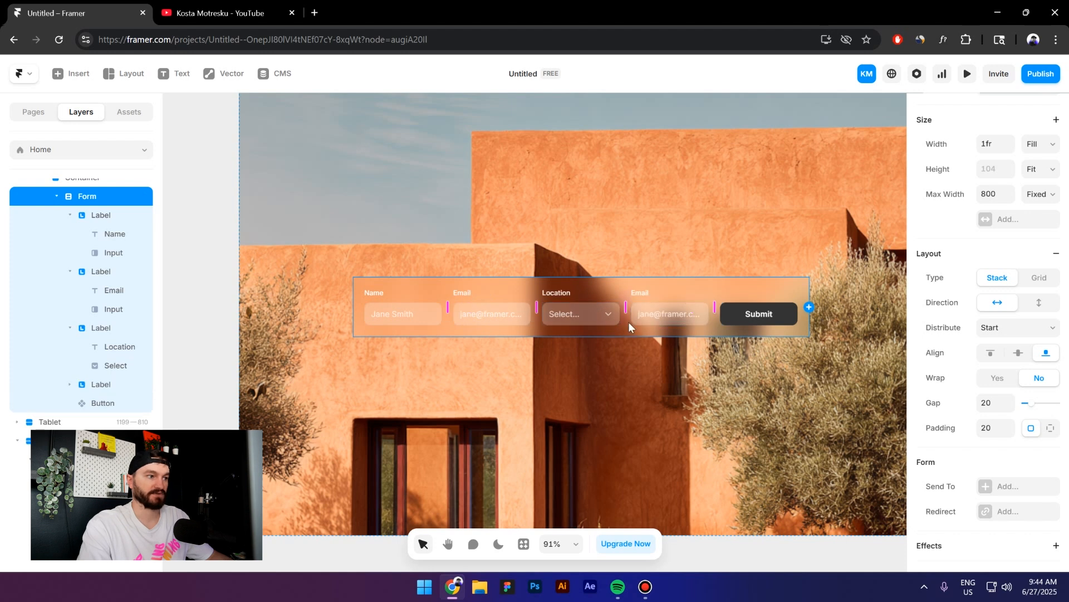
Change the new field's input type to Number and its name to "numner"
left_click(674, 314)
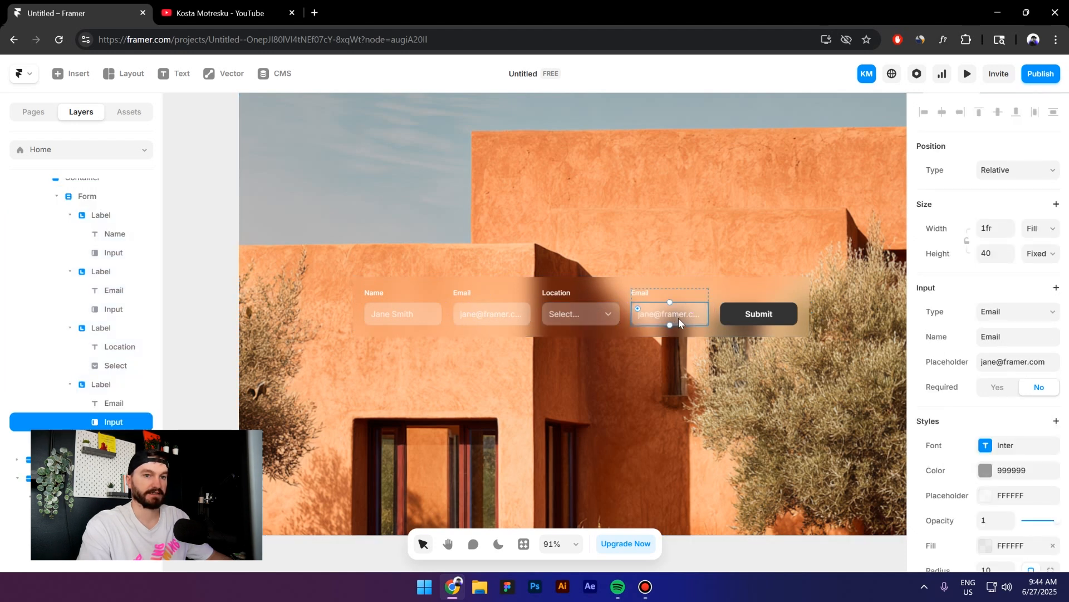
left_click(1011, 318)
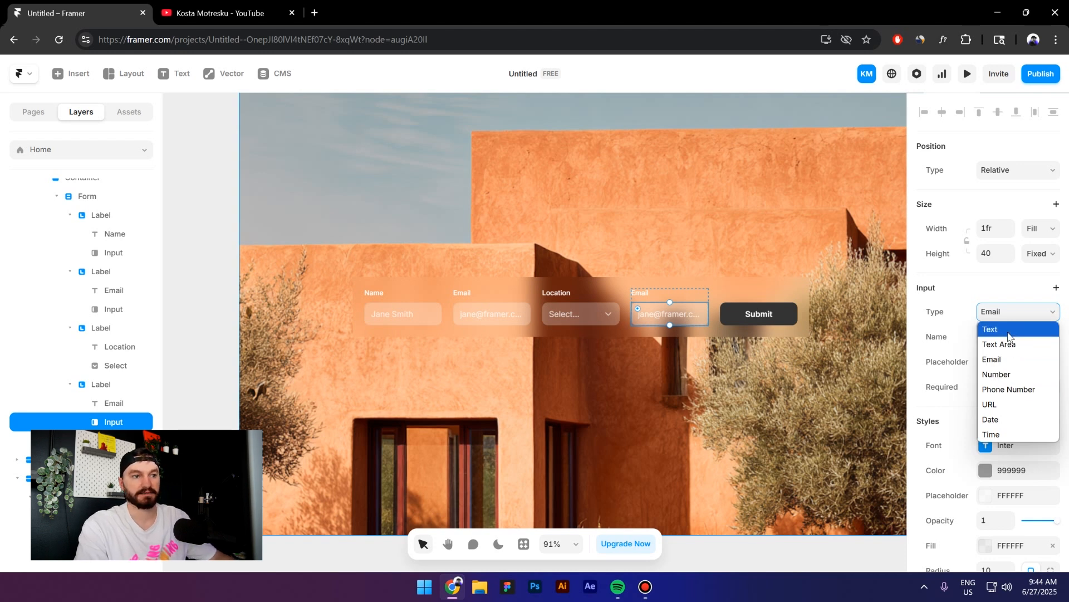
left_click(1019, 376)
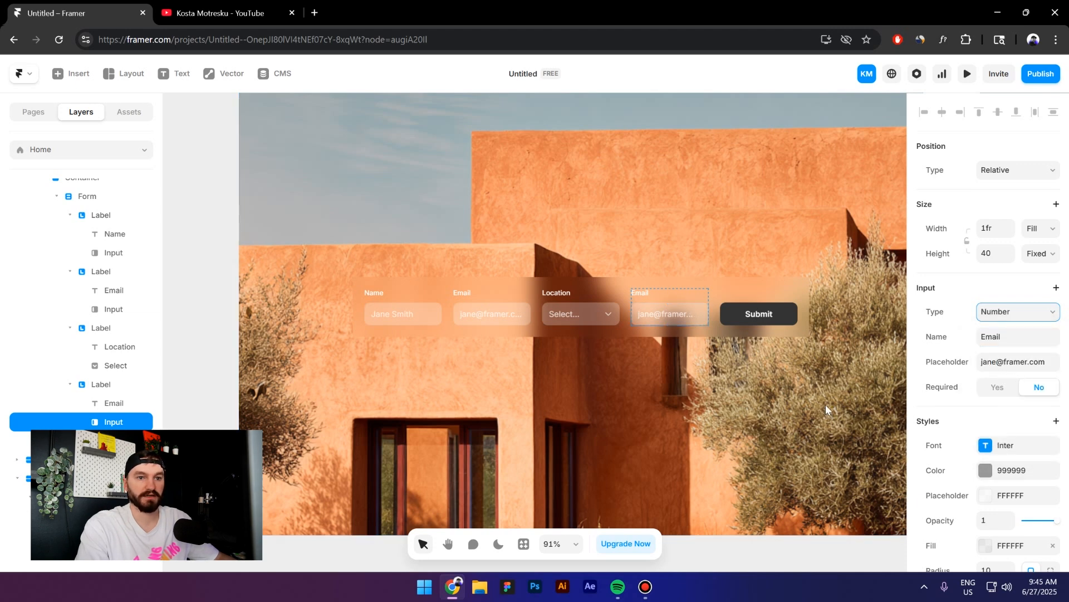
scroll(716, 340, "up", 3)
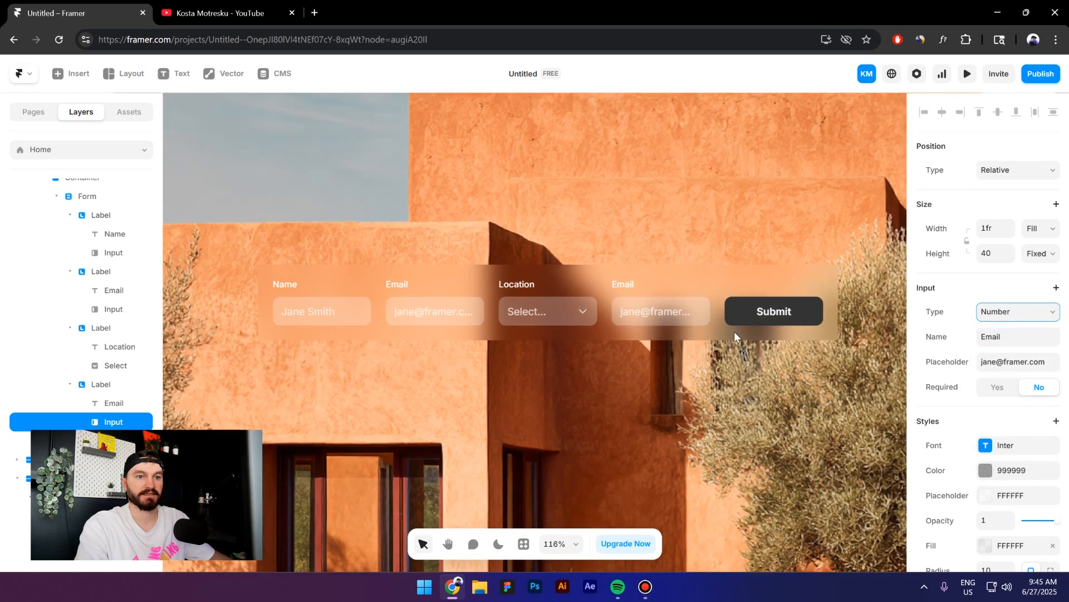
left_click(1002, 336)
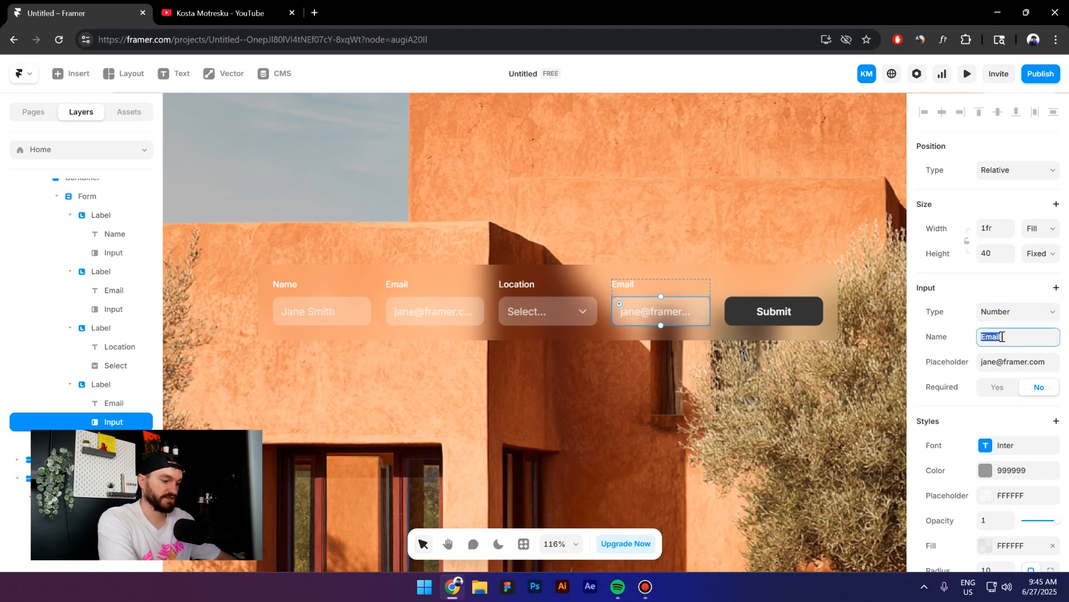
type("number")
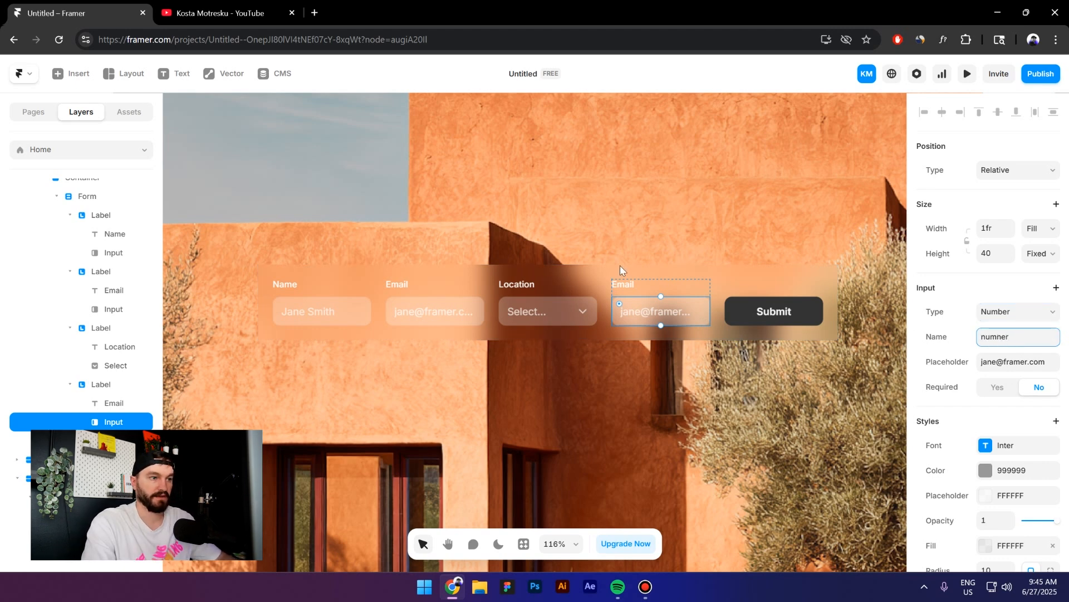
Change the new field's label text to "Number"
double_click(620, 283)
type("Nu")
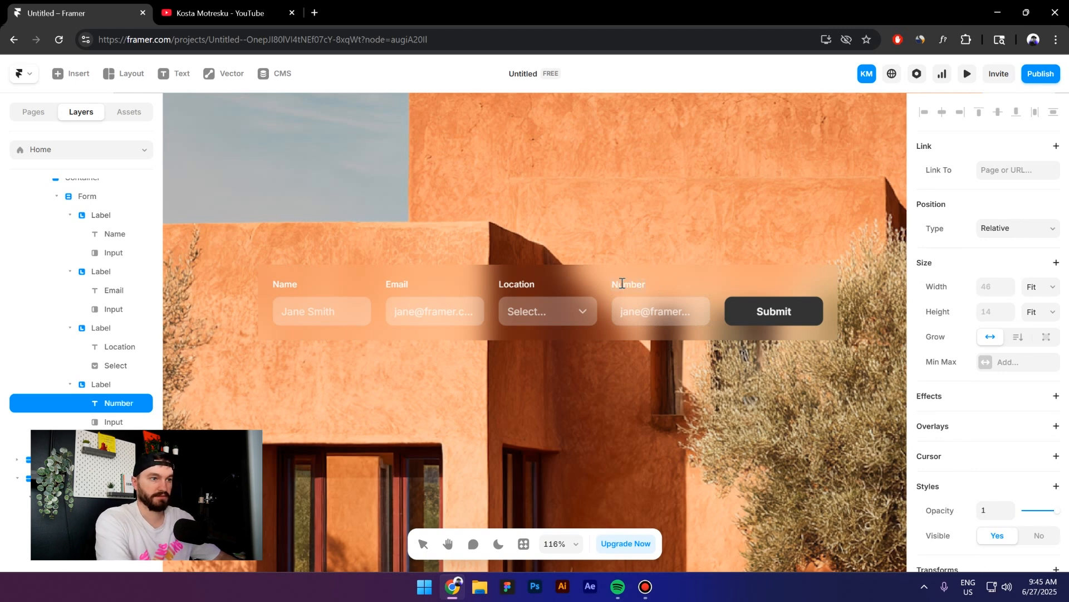
type("mber")
Set the Number input's placeholder to 76
left_click(680, 306)
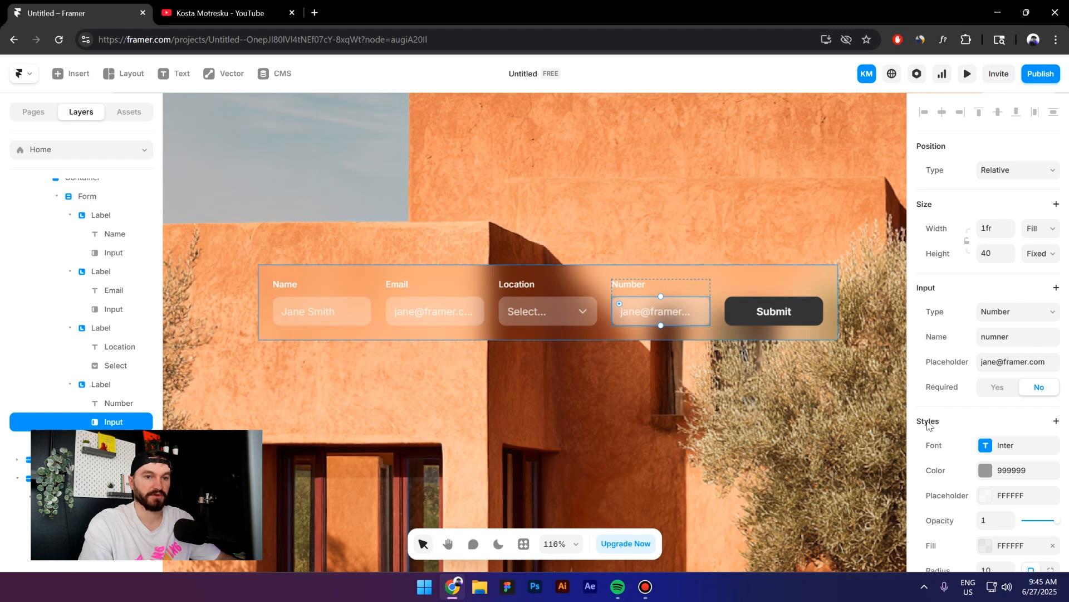
left_click(1009, 363)
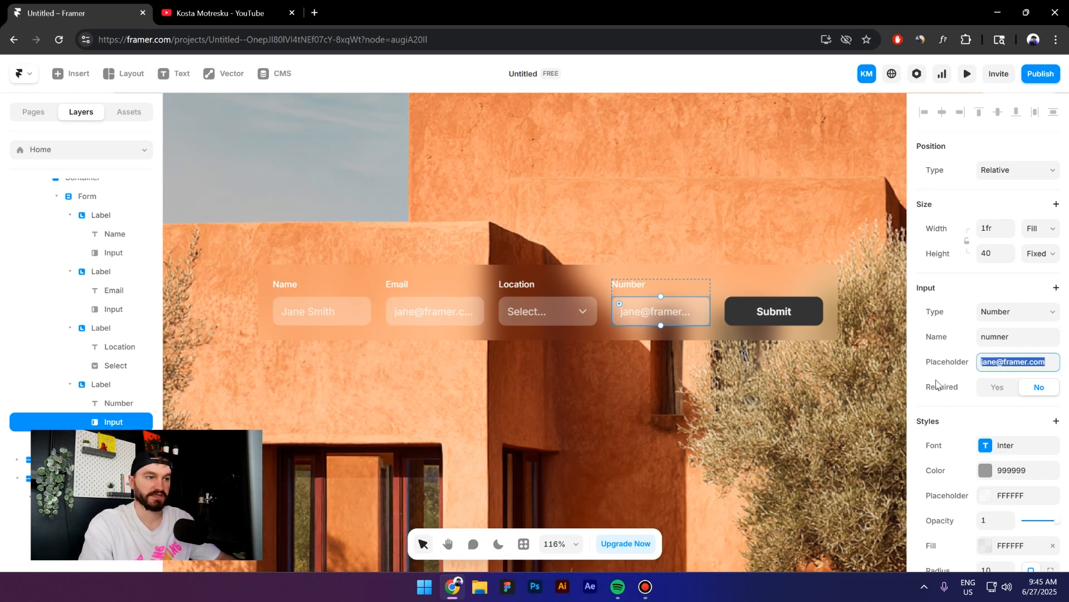
type("76")
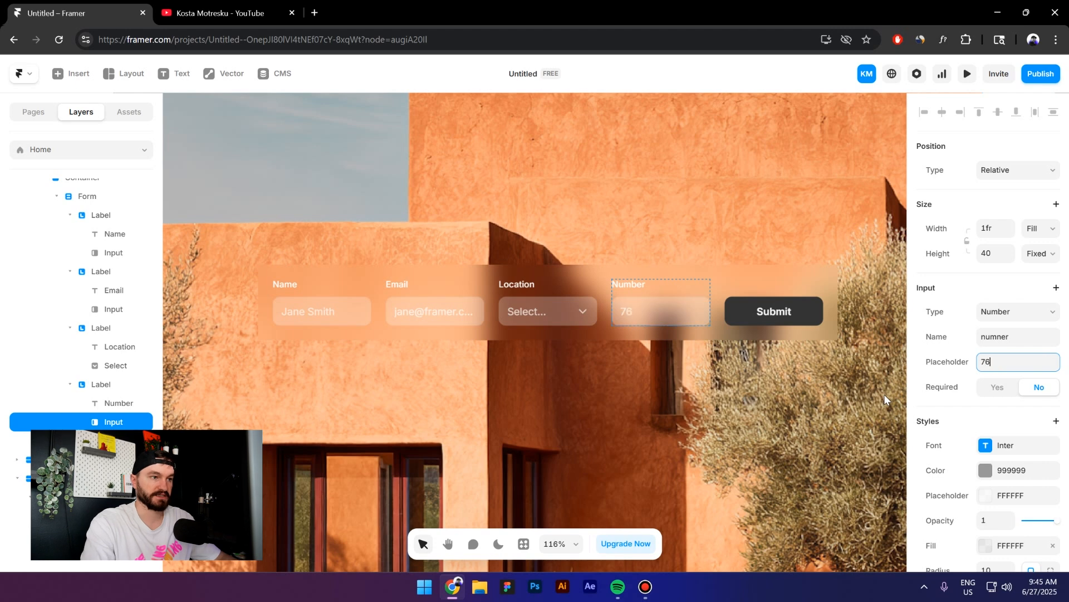
left_click(686, 362)
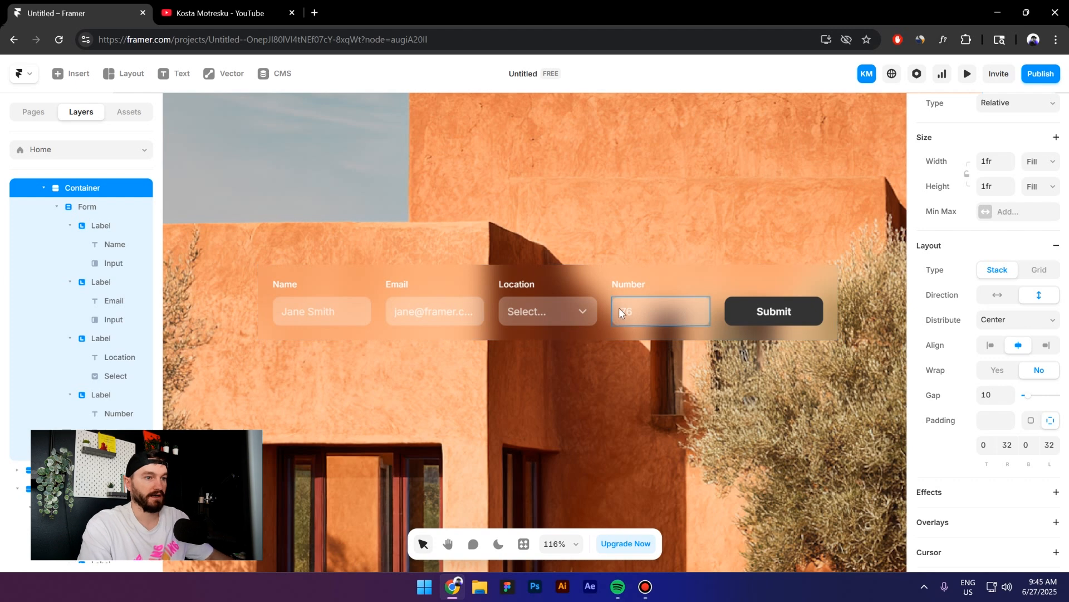
Select the desktop form and add Google Sheets as the destination for its submissions
scroll(620, 308, "down", 5)
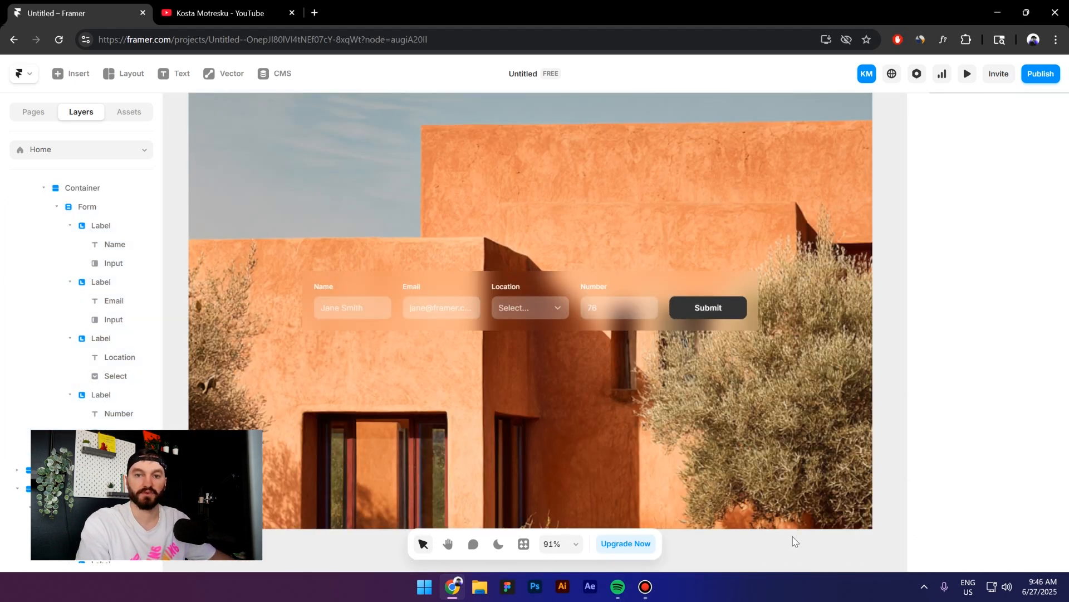
left_click(646, 276)
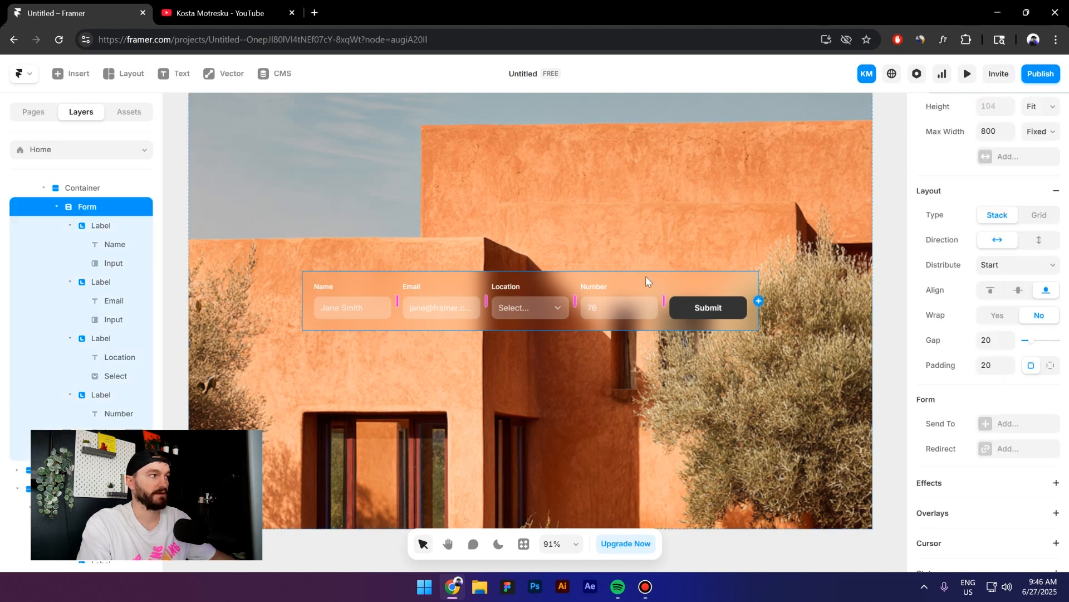
left_click(1002, 425)
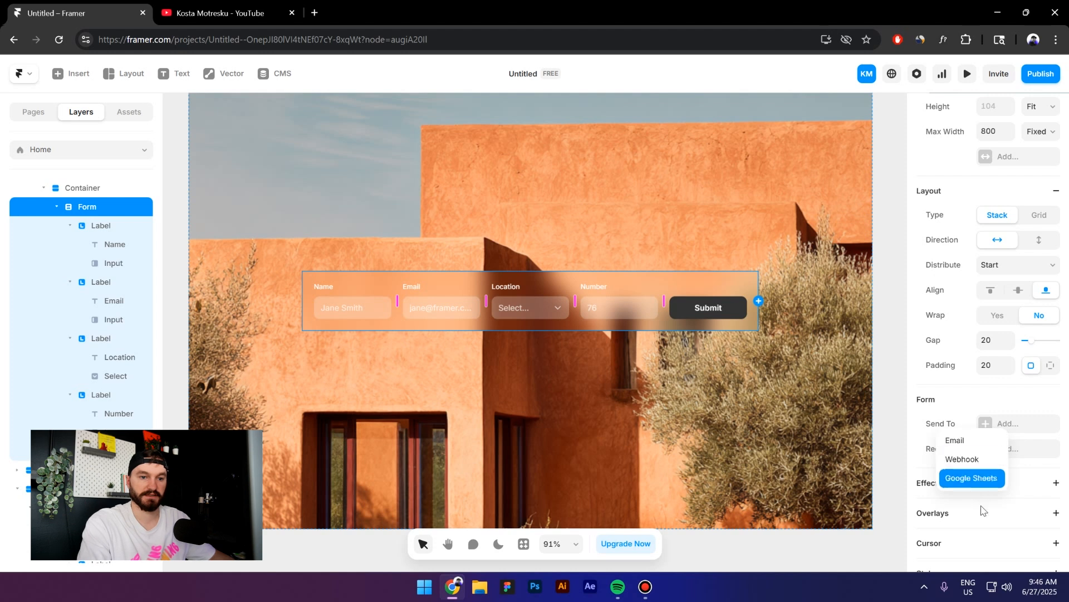
left_click(962, 482)
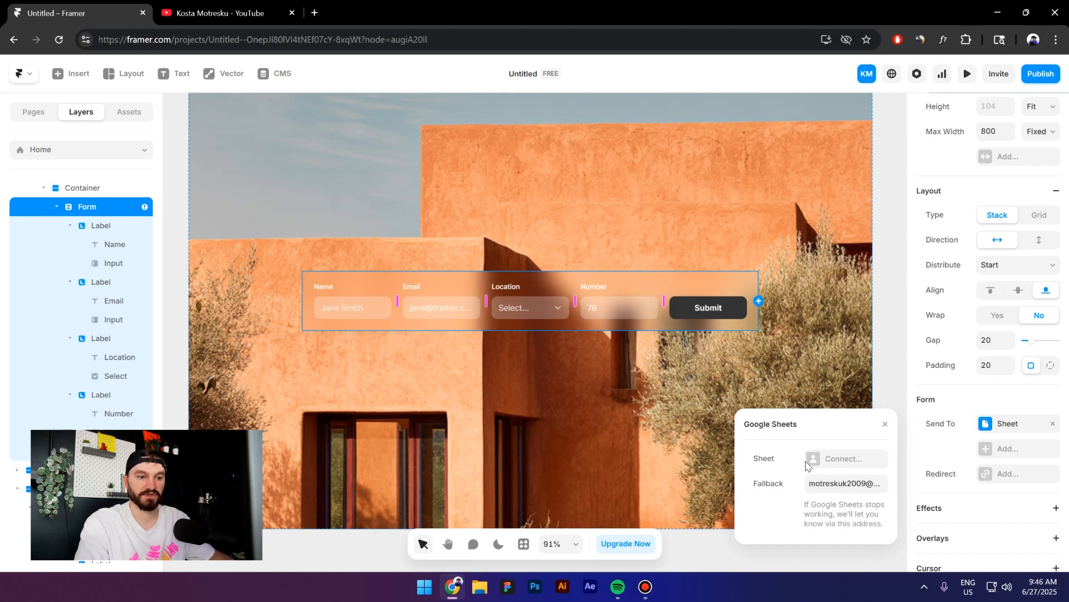
Connect a Google account to the form's Google Sheets destination and approve signing back in to Framer
left_click(844, 464)
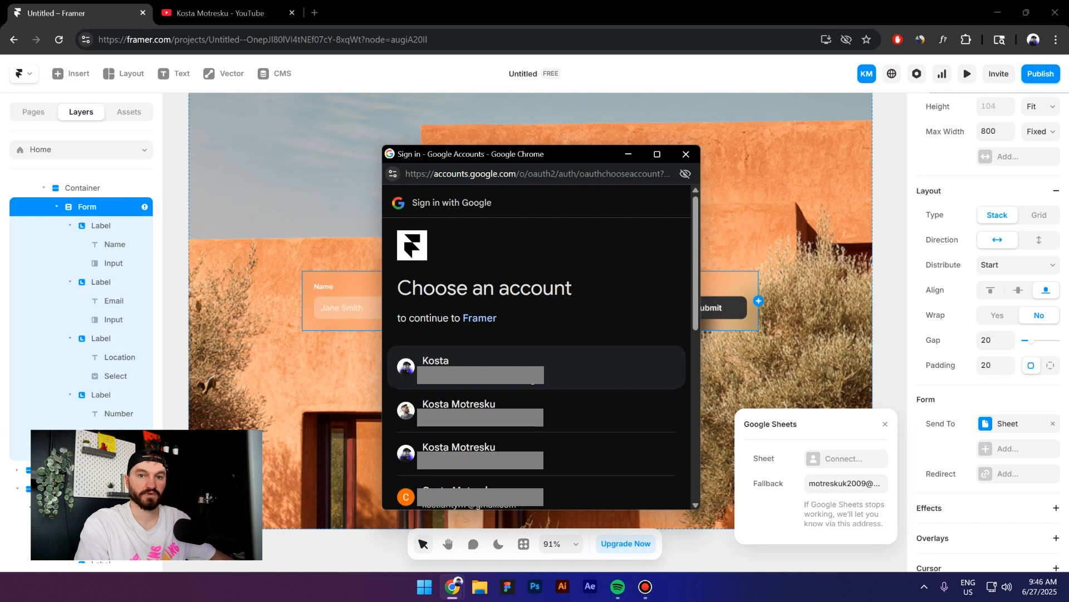
left_click(440, 361)
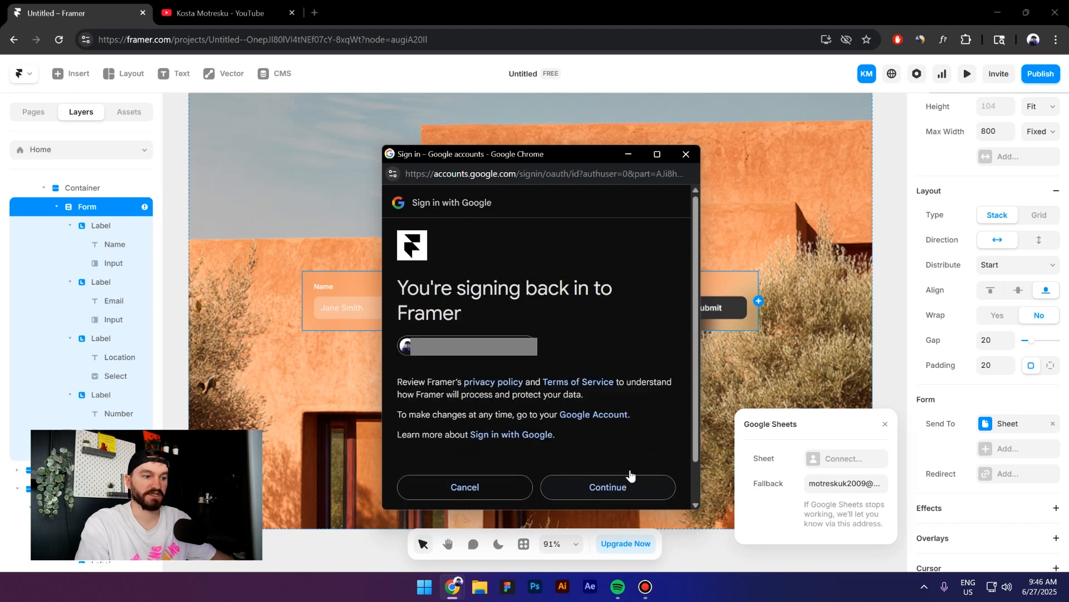
left_click(601, 488)
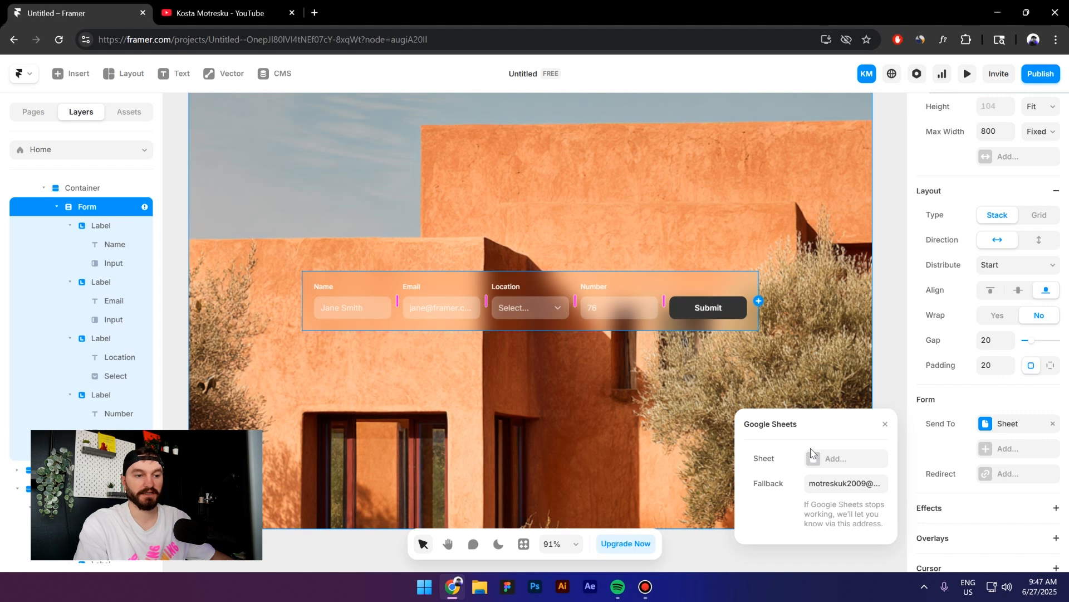
Create a new Google Sheet named "Framer tutorial" to receive the form submissions
left_click(837, 462)
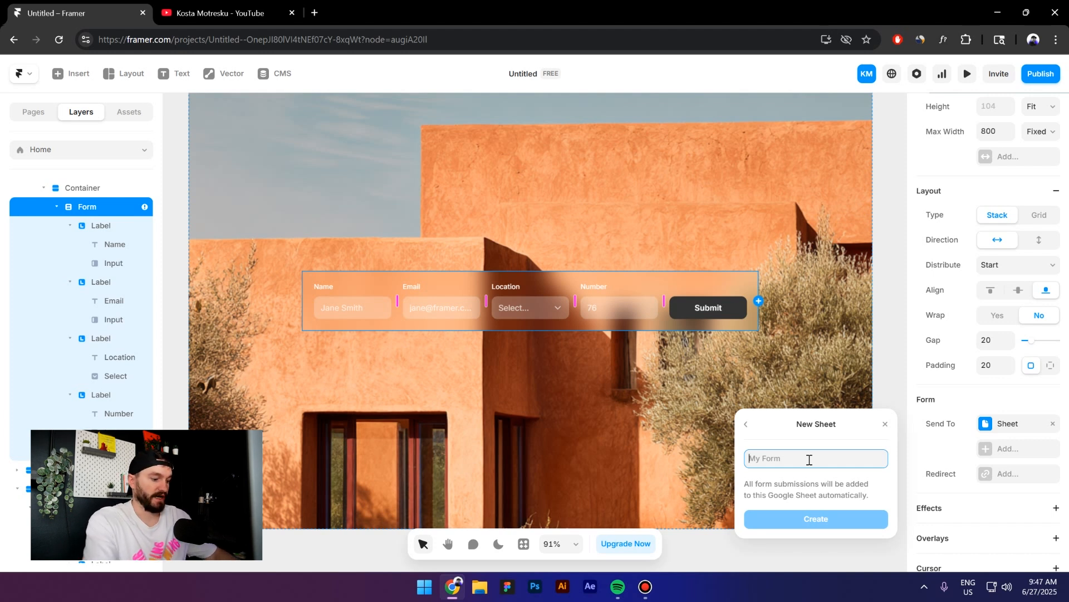
type("Framer tutorial")
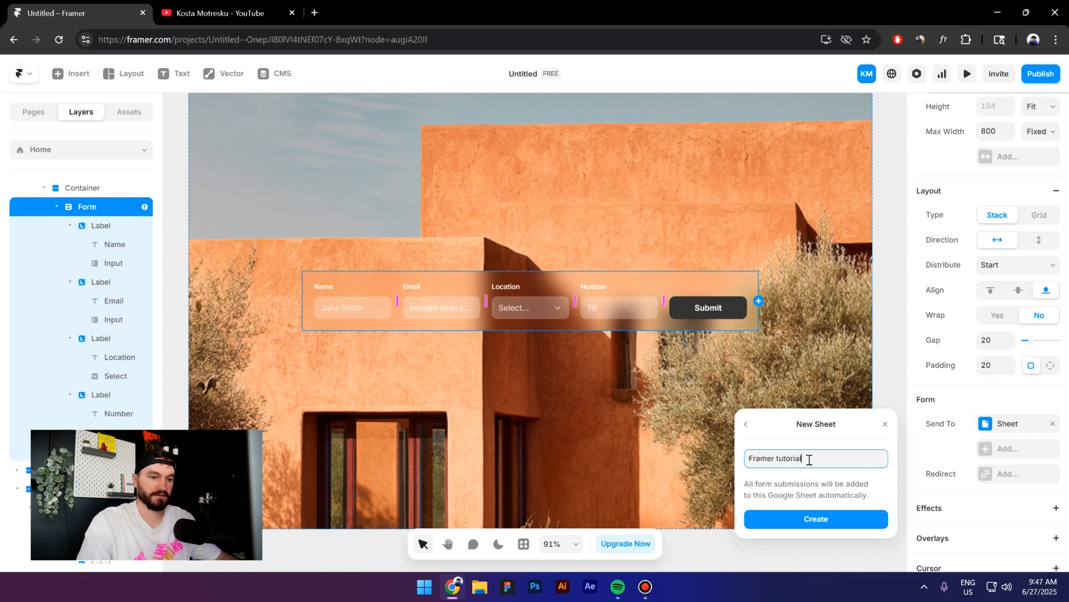
left_click(817, 520)
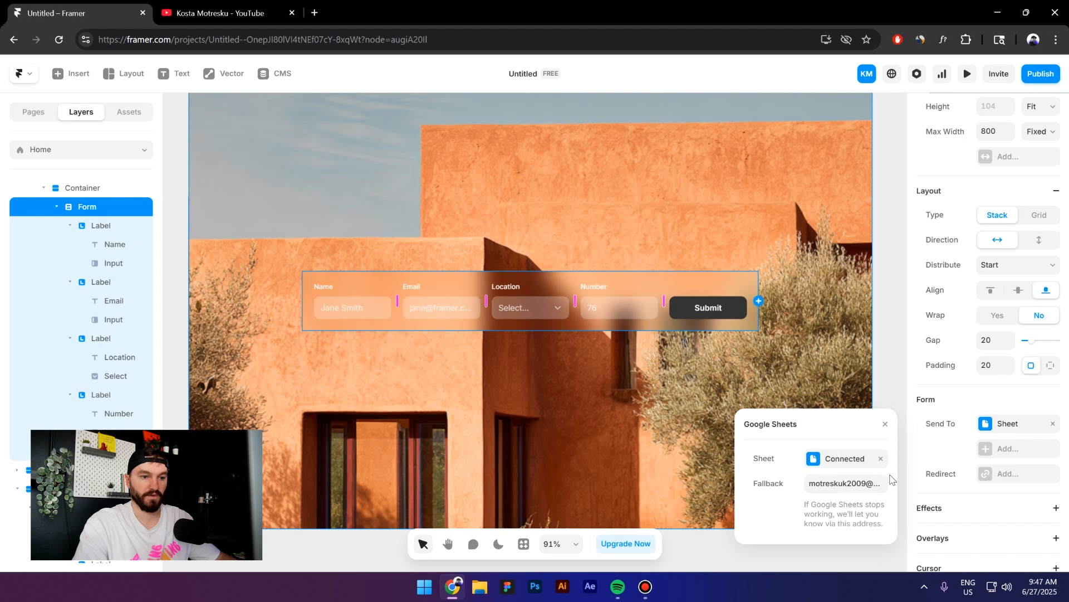
Preview the page to check how entered text looks in the form's Name field, and return to the canvas
scroll(606, 308, "up", 2)
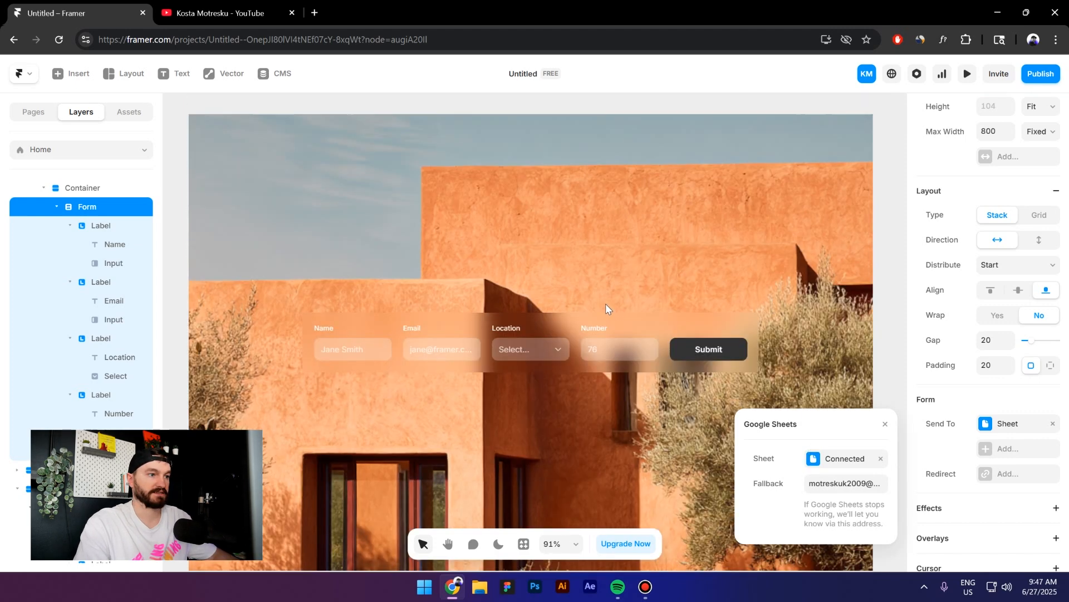
key("ctrl+p")
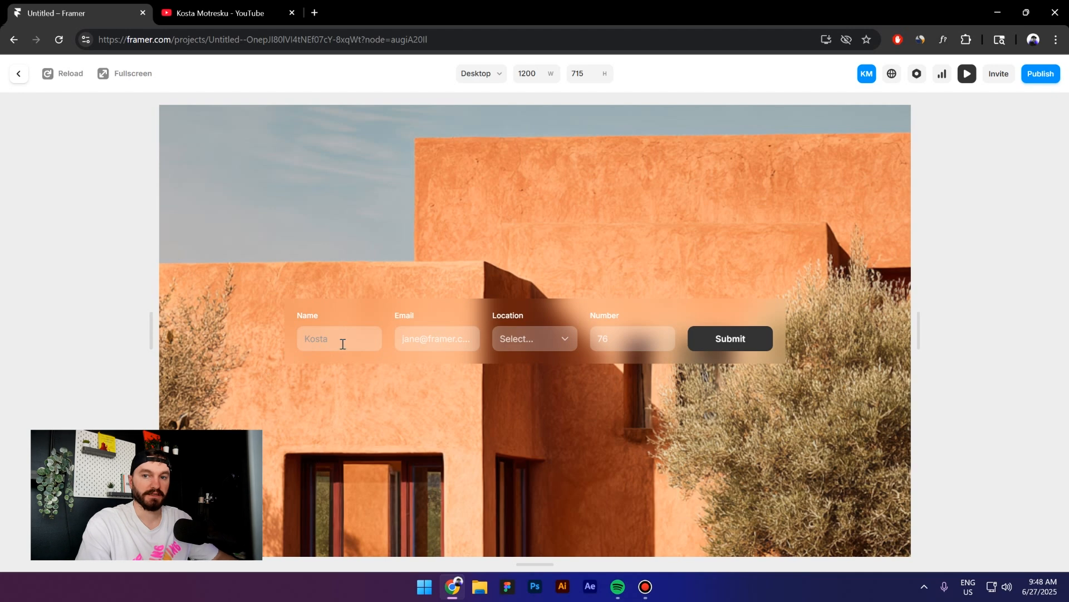
left_click(18, 75)
Set the text color of the Name, Email, Location and Number inputs together to white, FFFFFF
left_click(360, 375)
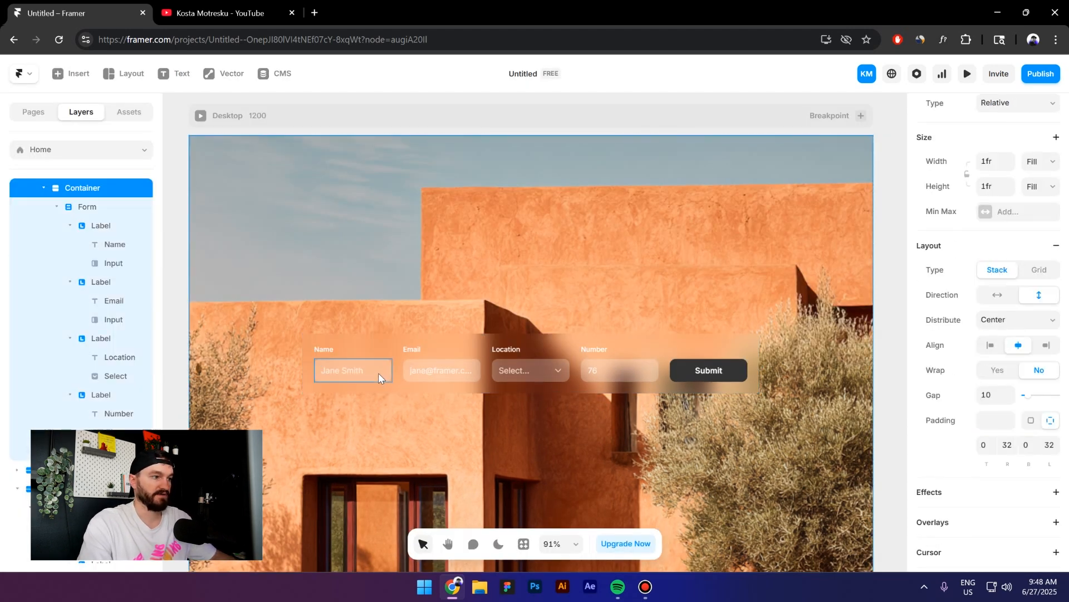
left_click(442, 371, "shift")
left_click(518, 370, "shift")
left_click(591, 371, "shift")
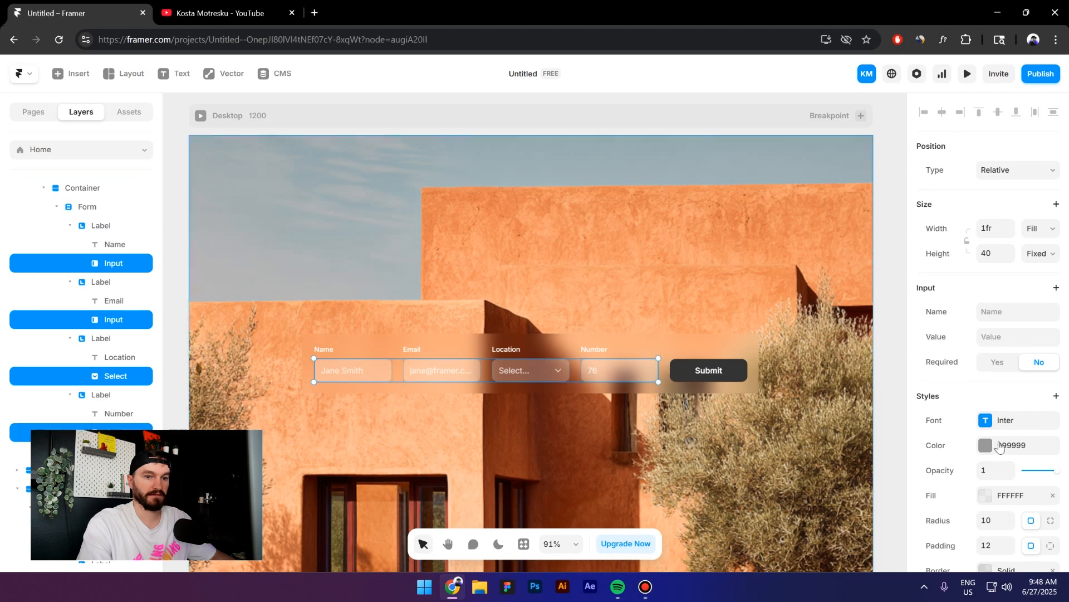
left_click(985, 445)
left_click_drag(782, 405, 640, 316)
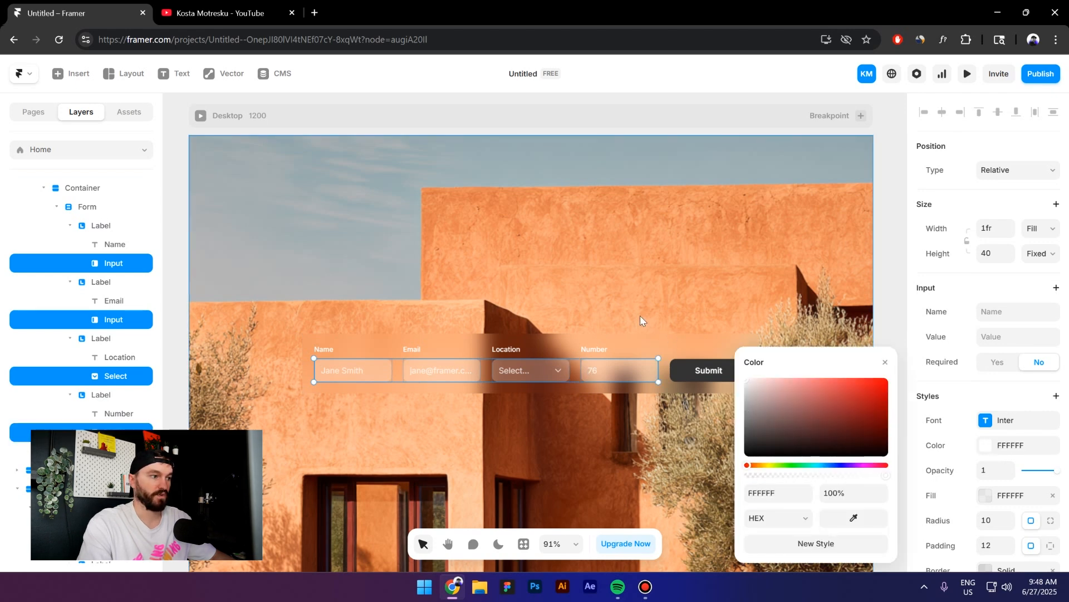
left_click(445, 447)
Submit a test entry with location Amsterdam and number 80 in the preview, and open the "Framer tutorial" spreadsheet in Google Sheets
key("ctrl+p")
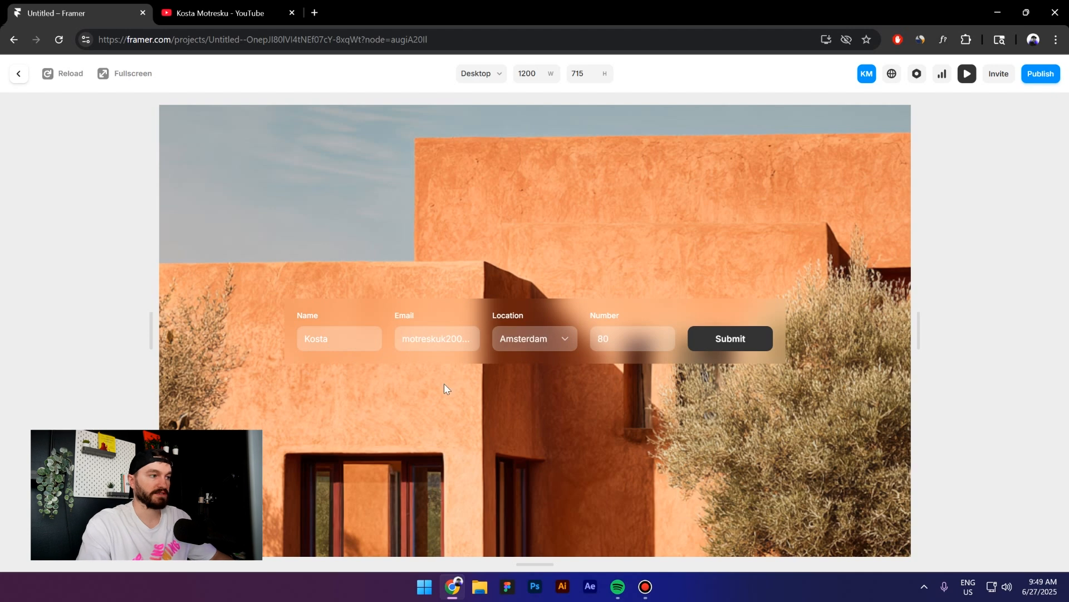
left_click(716, 339)
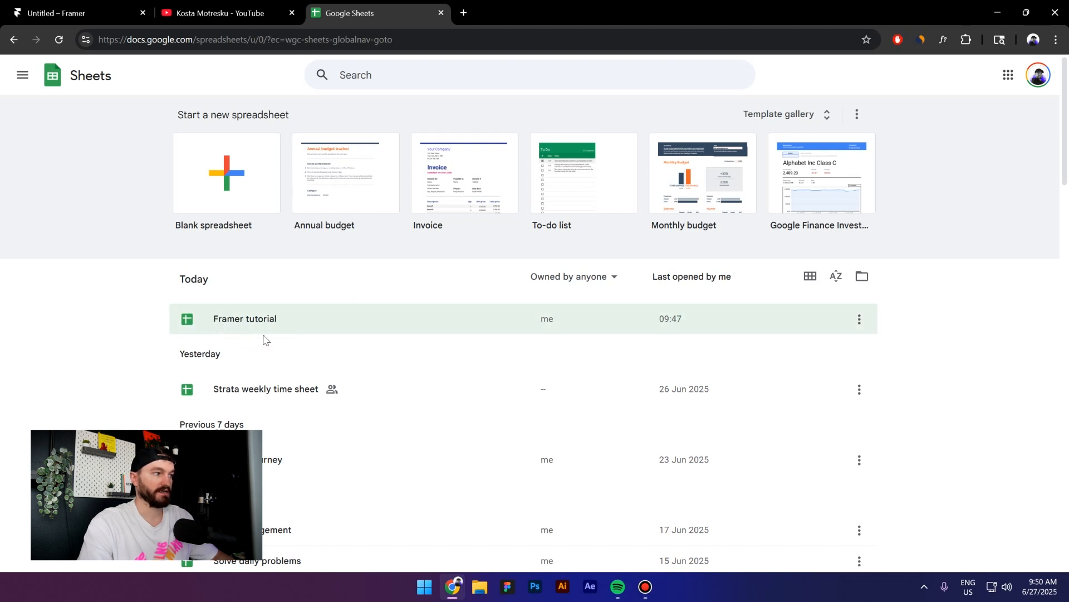
left_click(279, 323)
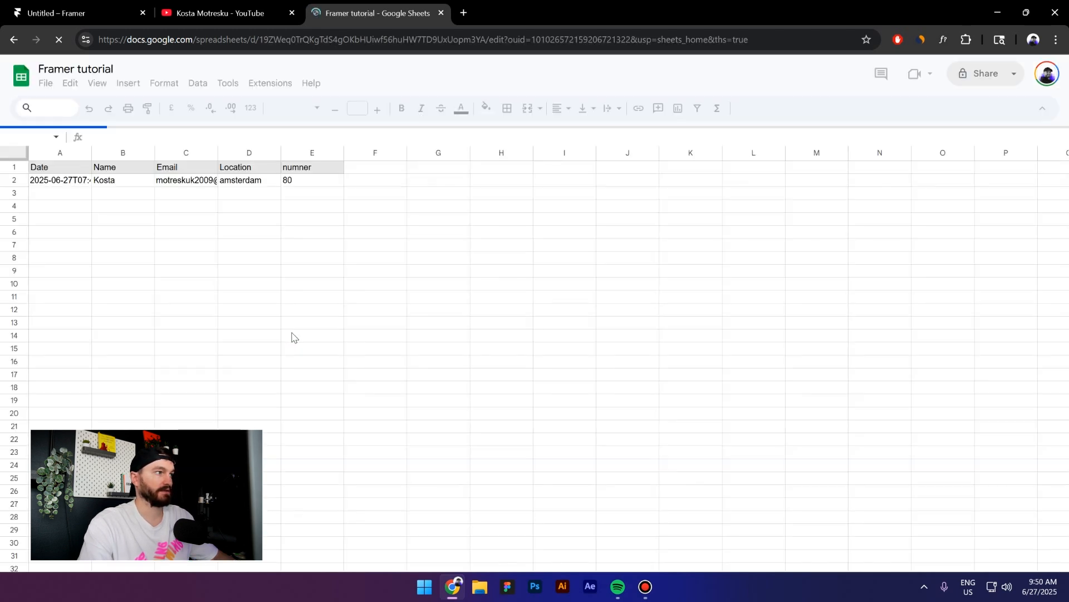